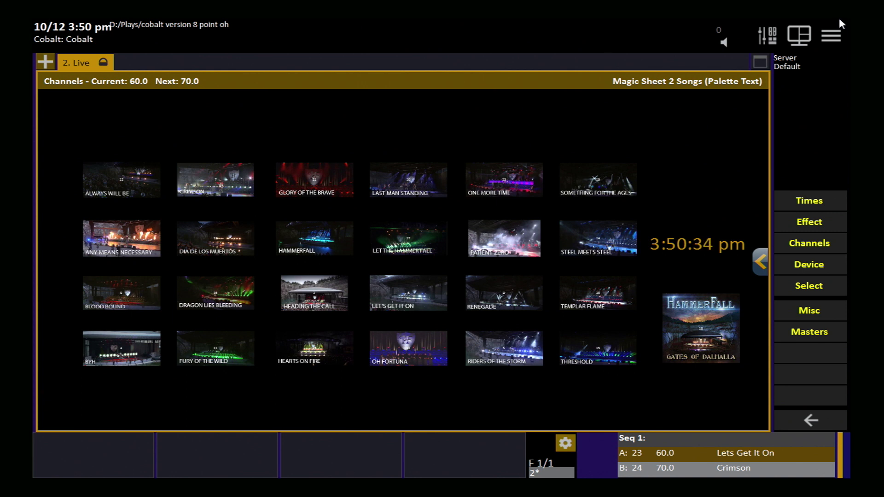
# - Open the magic sheet for editing, browse the image library to its end, and view the image import dialog without importing anything
pyautogui.hotkey('alt', 'f')
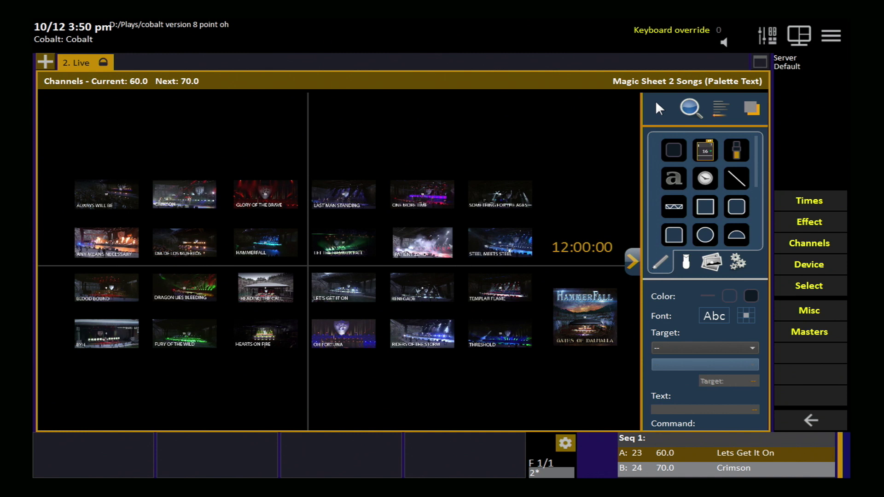
pyautogui.click(711, 262)
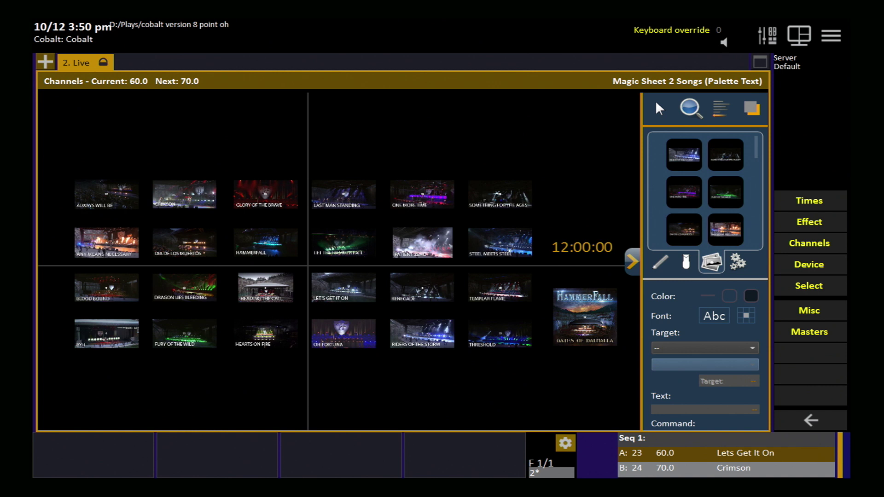
pyautogui.scroll(-3, 704, 188)
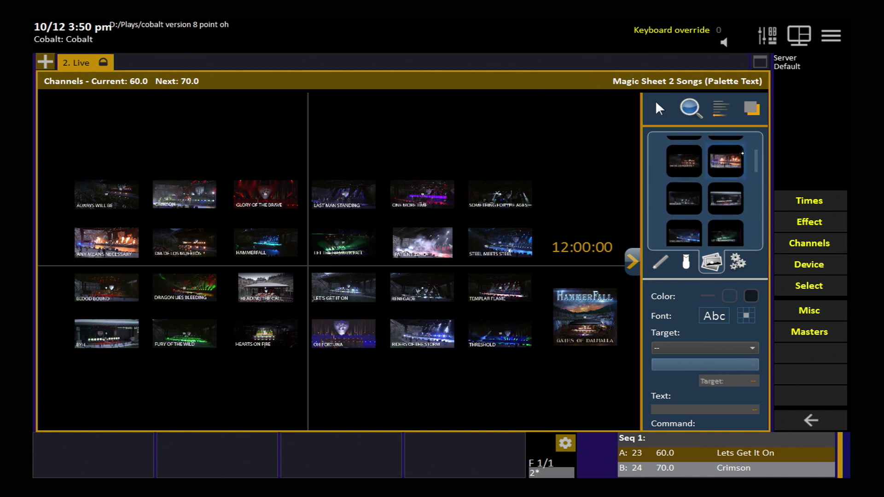
pyautogui.scroll(-4, 747, 151)
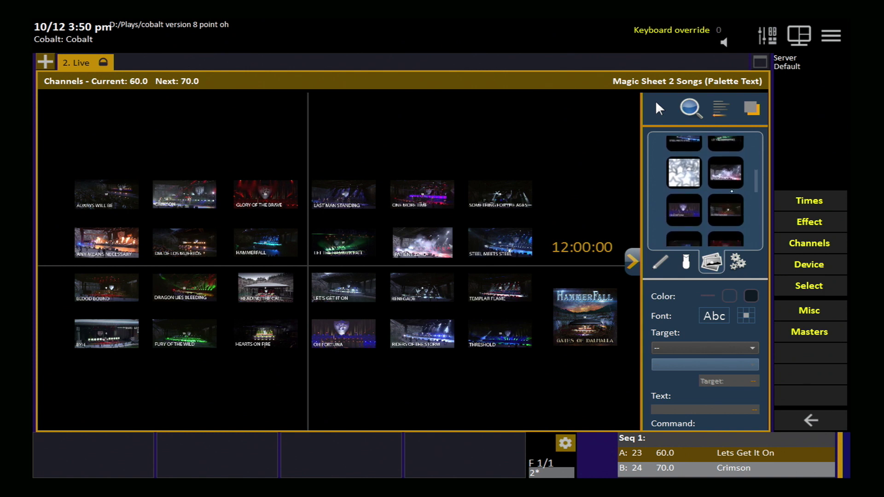
pyautogui.scroll(-3, 736, 158)
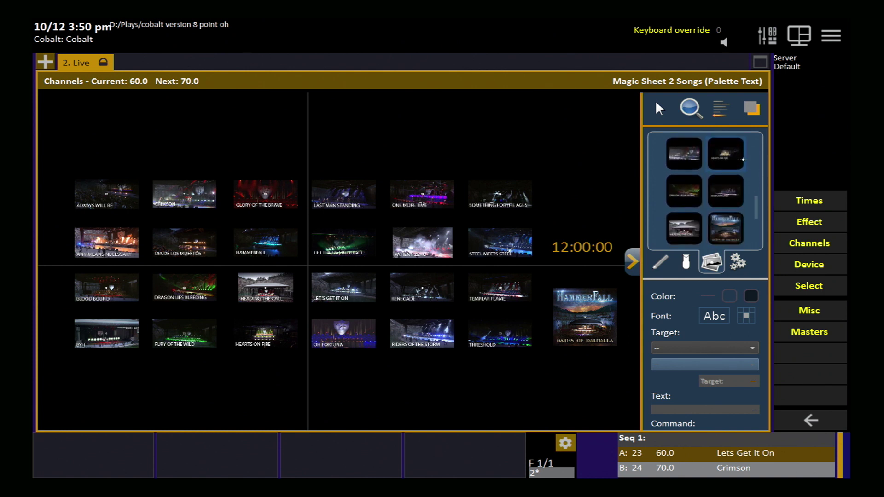
pyautogui.scroll(-3, 729, 174)
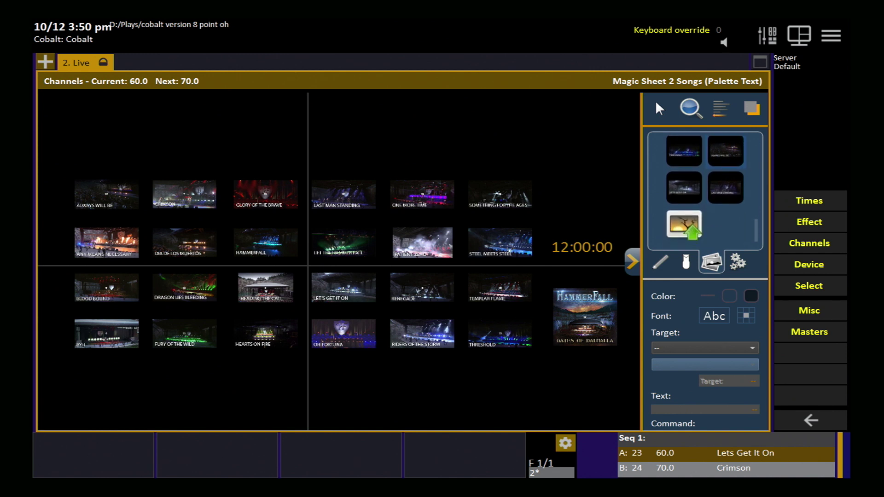
pyautogui.click(684, 224)
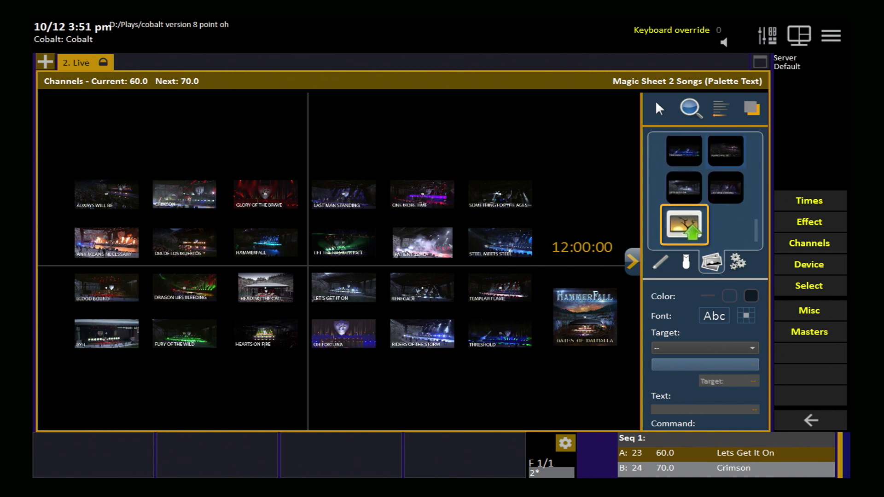
pyautogui.click(684, 224)
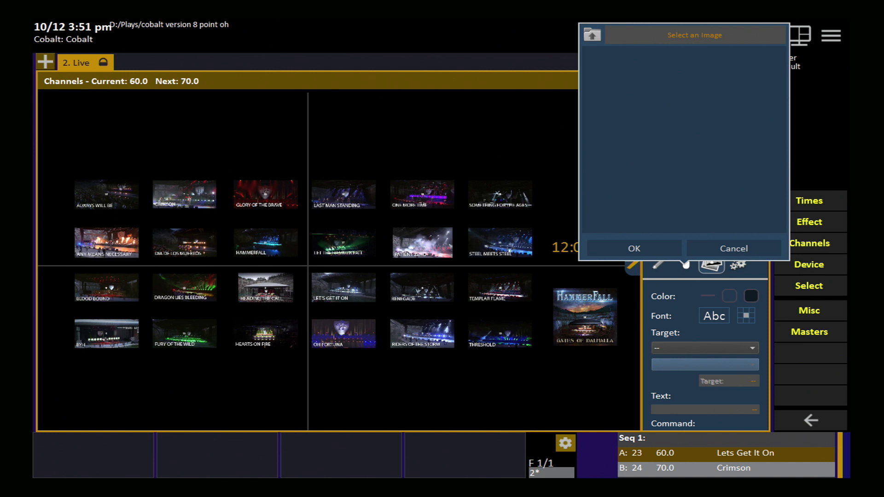
pyautogui.click(752, 251)
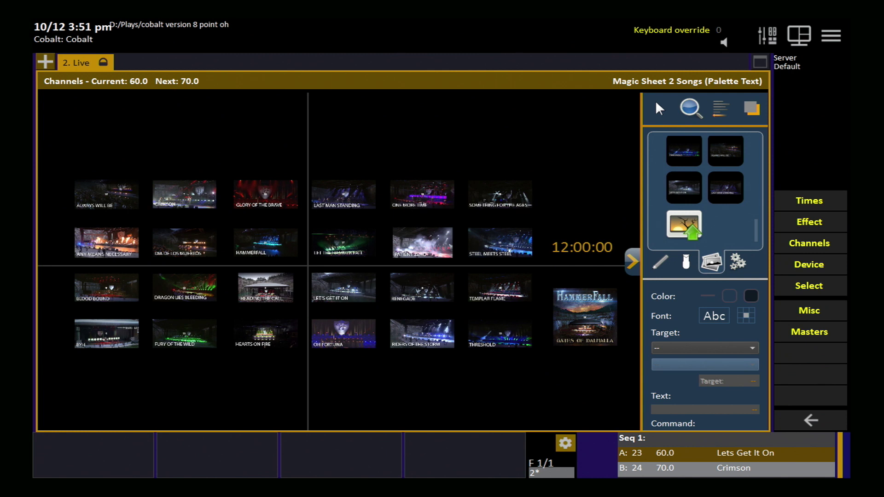
# - Place the THRESHOLD image from the library in the empty area above the song thumbnails, and delete the new copy
pyautogui.moveTo(684, 151); pyautogui.dragTo(502, 127)
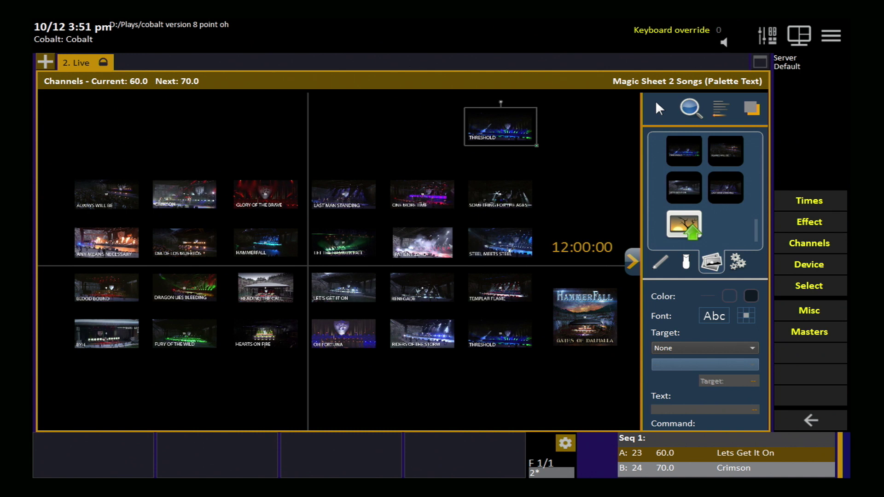
pyautogui.press('Delete')
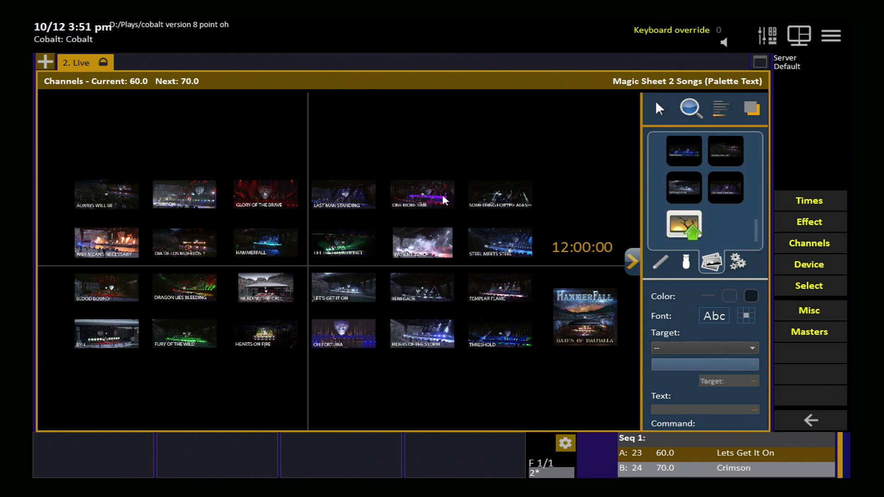
# - Examine the target type options and target number assigned to the LAST MAN STANDING image, and leave editing
pyautogui.scroll(2, 258, 170)
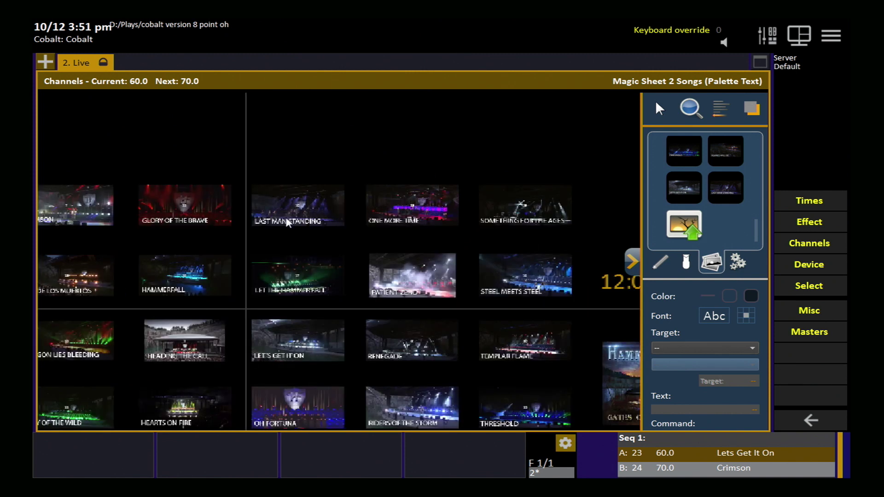
pyautogui.scroll(2, 289, 224)
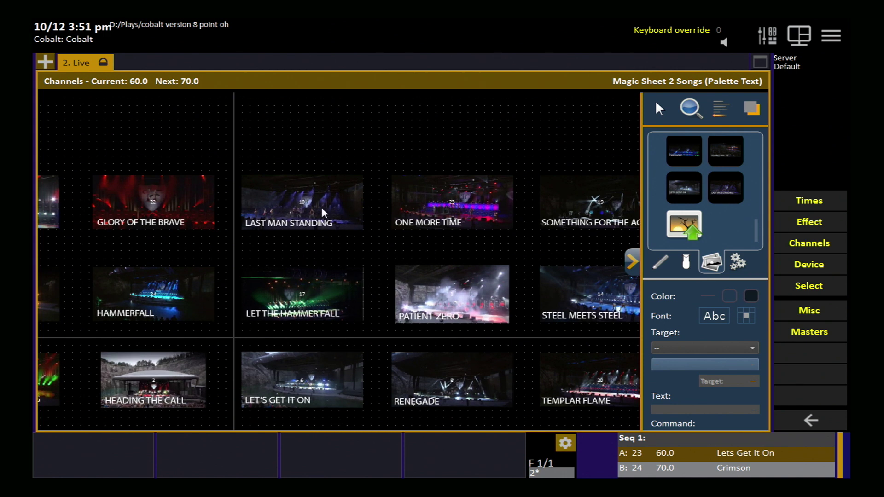
pyautogui.scroll(2, 319, 226)
pyautogui.scroll(2, 319, 225)
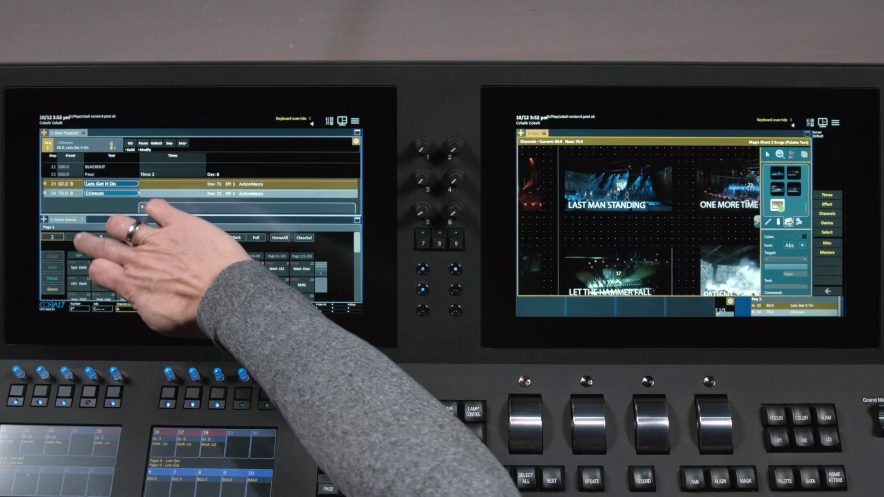
pyautogui.click(76, 237)
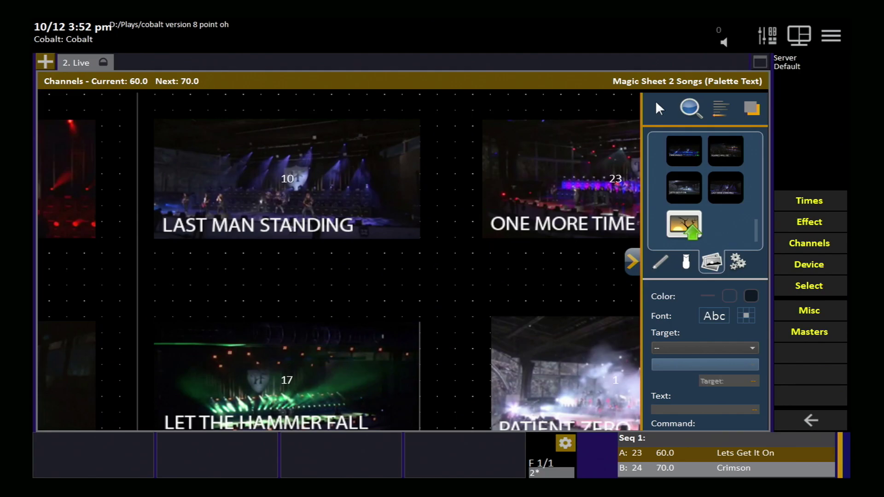
pyautogui.click(412, 191)
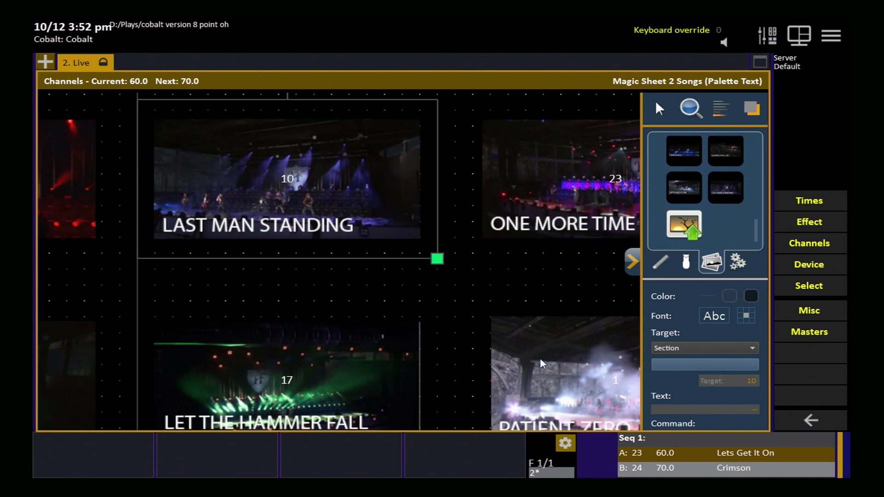
pyautogui.click(689, 350)
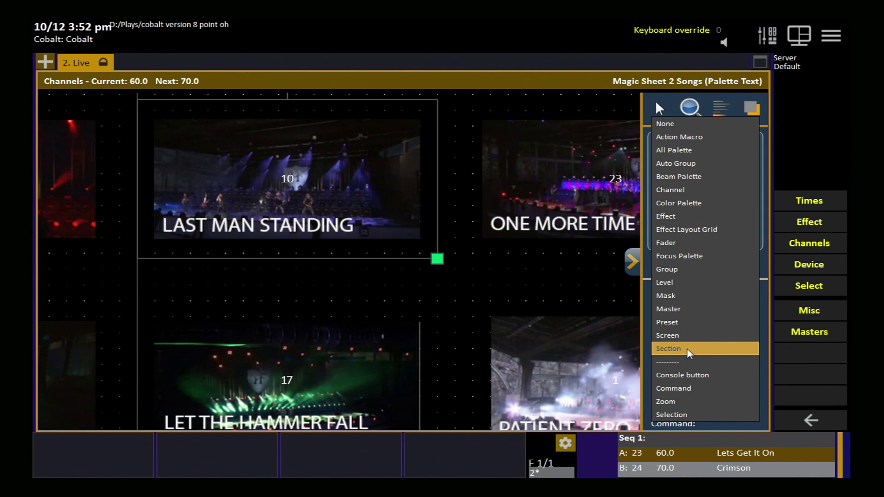
pyautogui.click(689, 349)
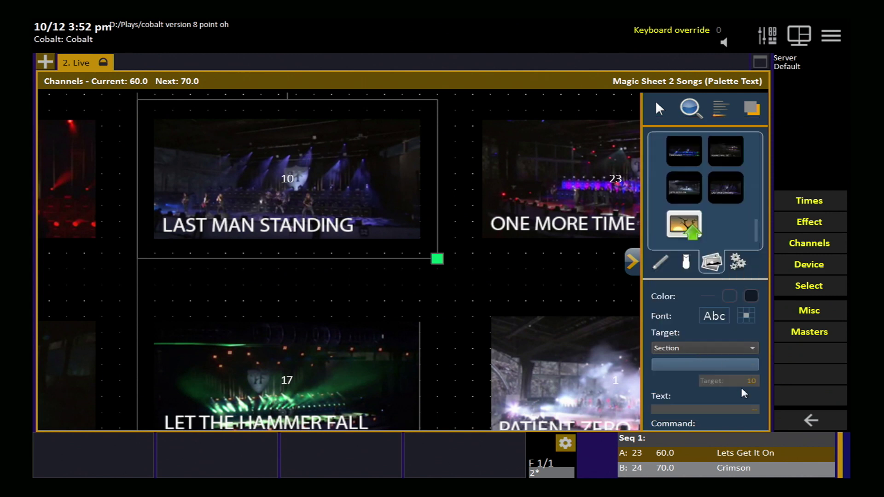
pyautogui.click(752, 382)
pyautogui.press('Escape')
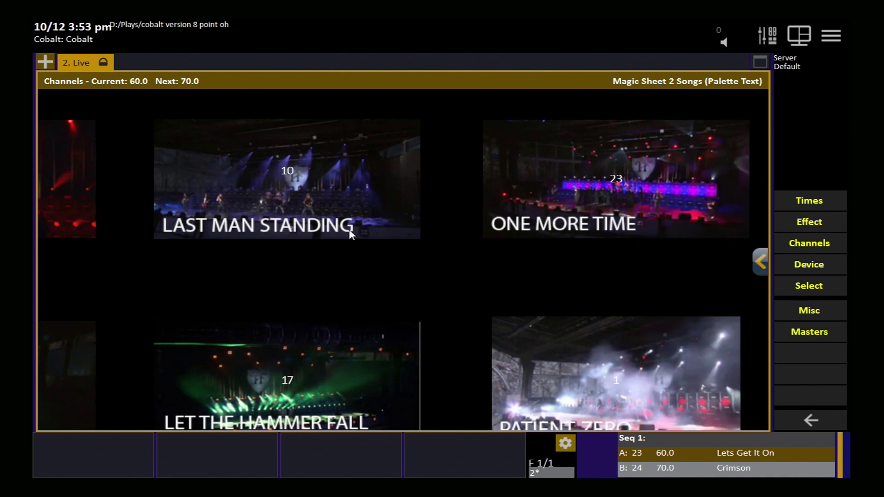
# - Reopen the full song sheet for editing, examine the array, alignment and distribution options, and leave editing without applying any
pyautogui.scroll(-5, 350, 234)
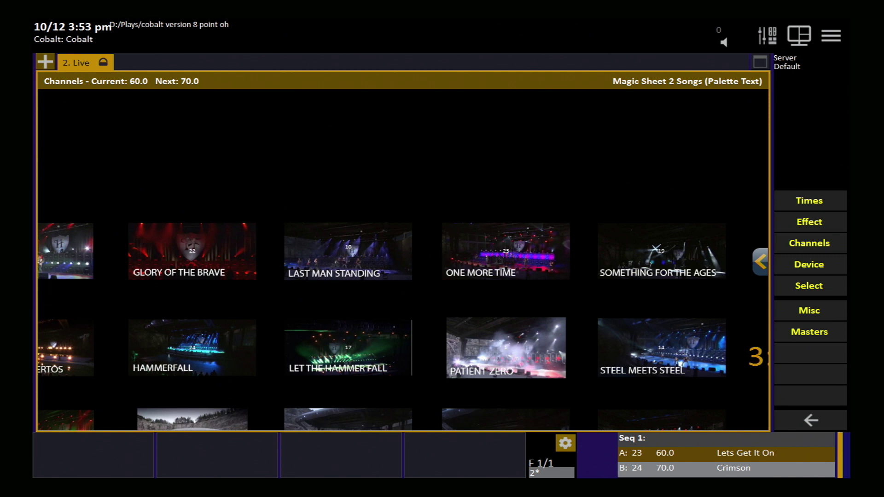
pyautogui.scroll(-3, 461, 231)
pyautogui.scroll(-3, 461, 231)
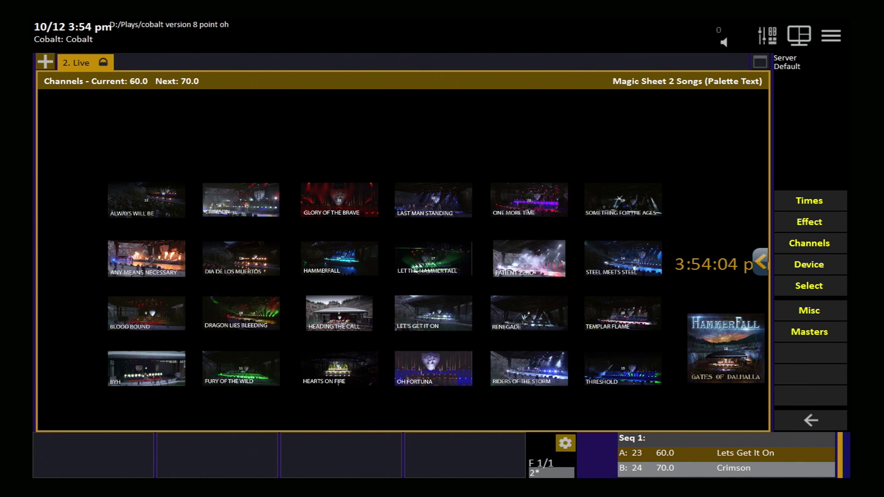
pyautogui.click(761, 261)
pyautogui.click(724, 116)
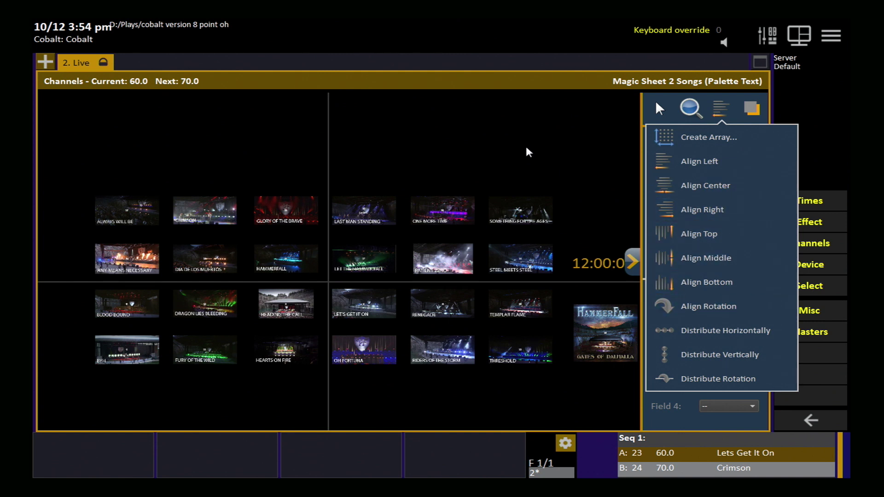
pyautogui.click(717, 112)
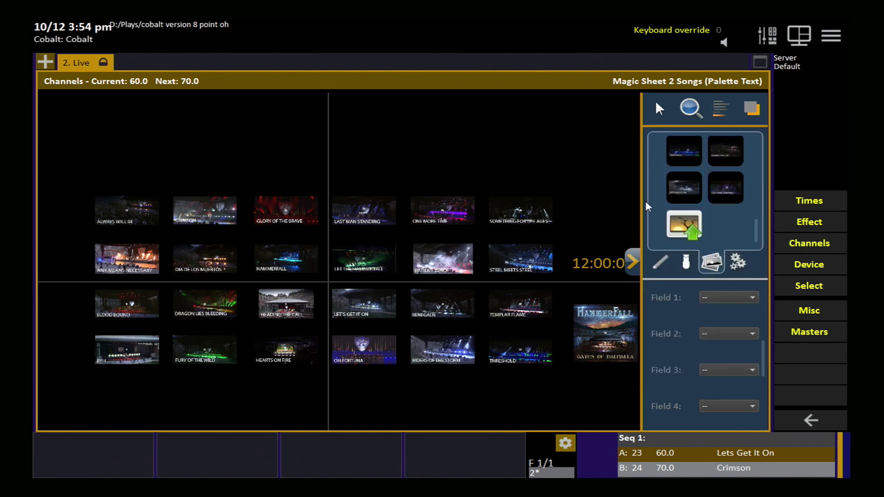
pyautogui.click(633, 262)
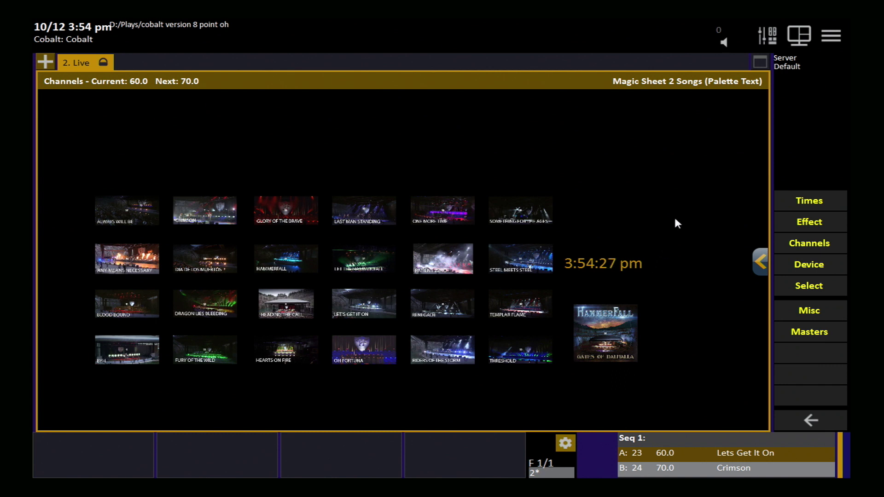
# - Reopen the sheet for editing and enlarge the clock's frame upward and to the right, beside the song thumbnails
pyautogui.click(760, 265)
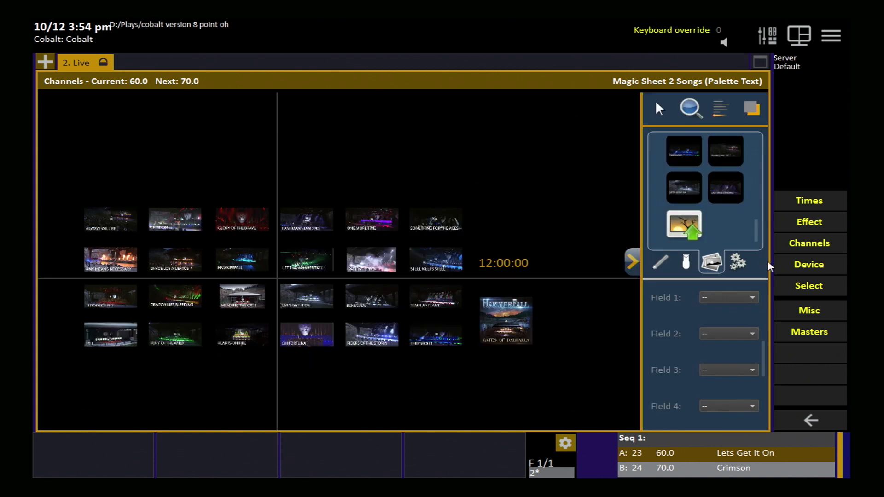
pyautogui.click(525, 266)
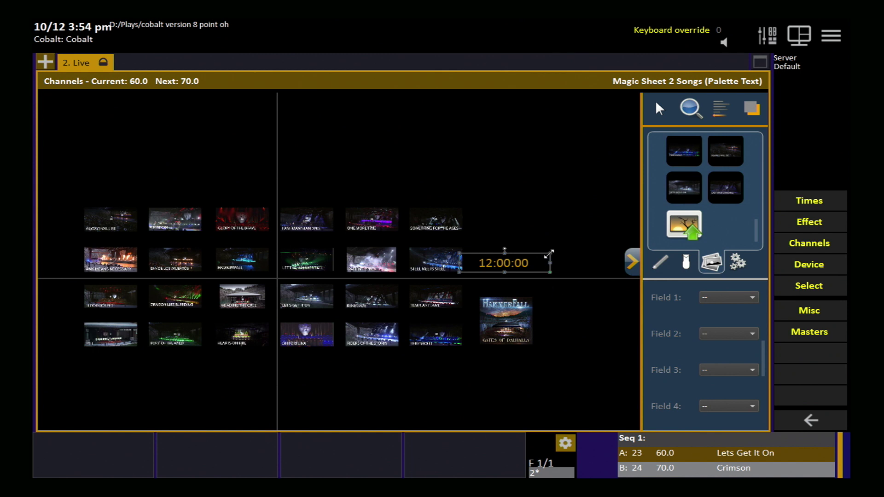
pyautogui.moveTo(550, 253); pyautogui.dragTo(624, 200)
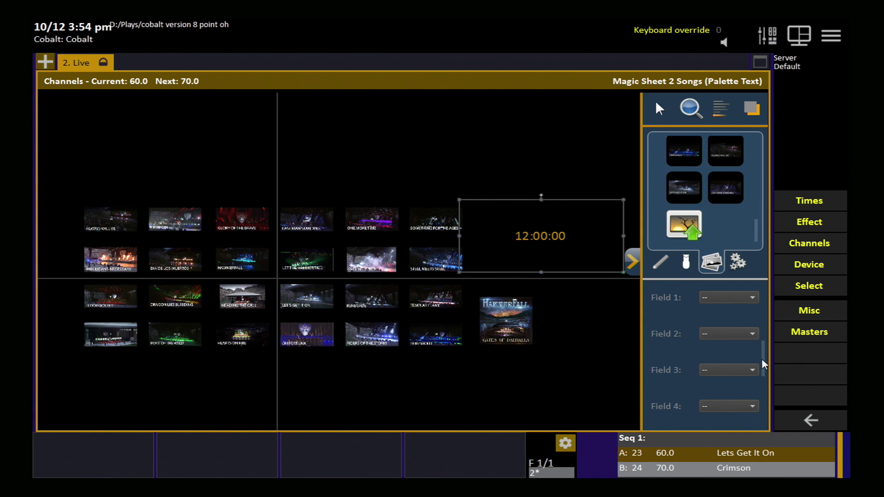
# - Format the clock's text at size 144 in magenta, italic and underlined, and leave editing
pyautogui.moveTo(759, 366); pyautogui.dragTo(768, 302)
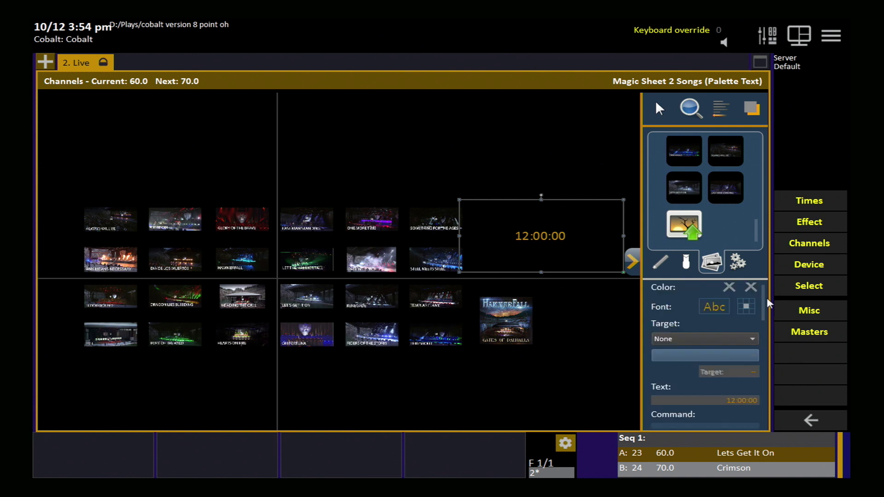
pyautogui.click(715, 316)
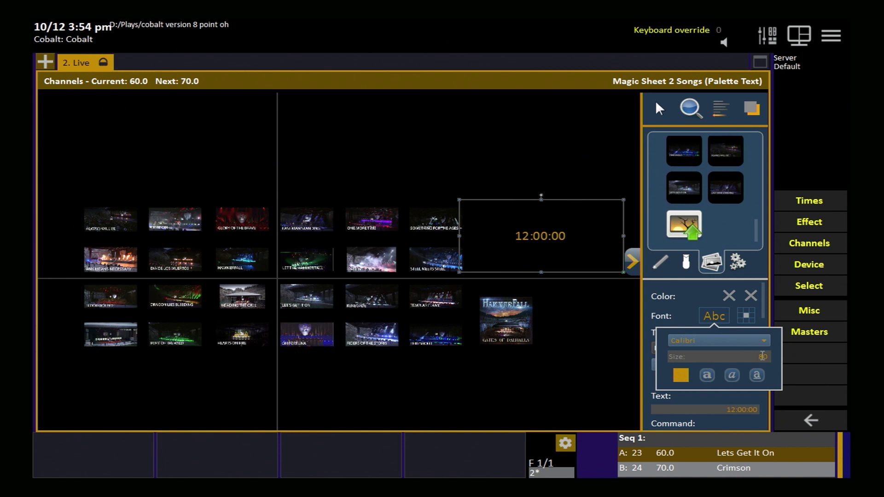
pyautogui.click(762, 356)
pyautogui.write('144')
pyautogui.click(680, 375)
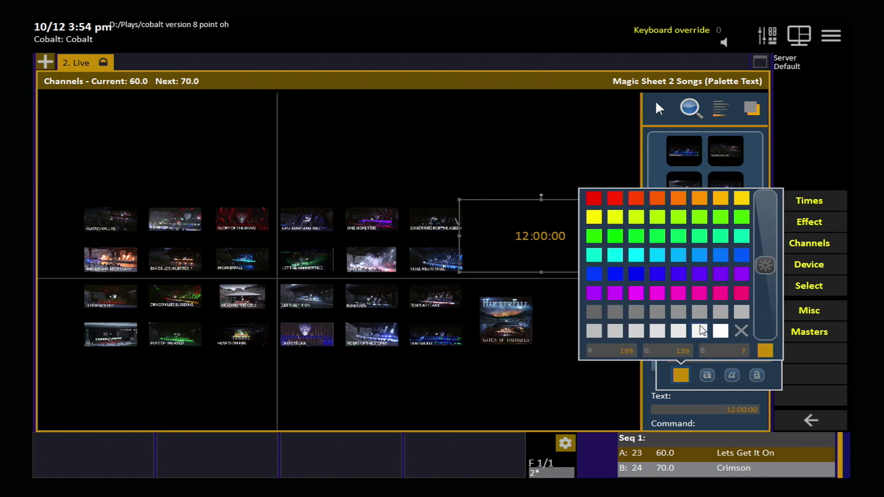
pyautogui.click(699, 293)
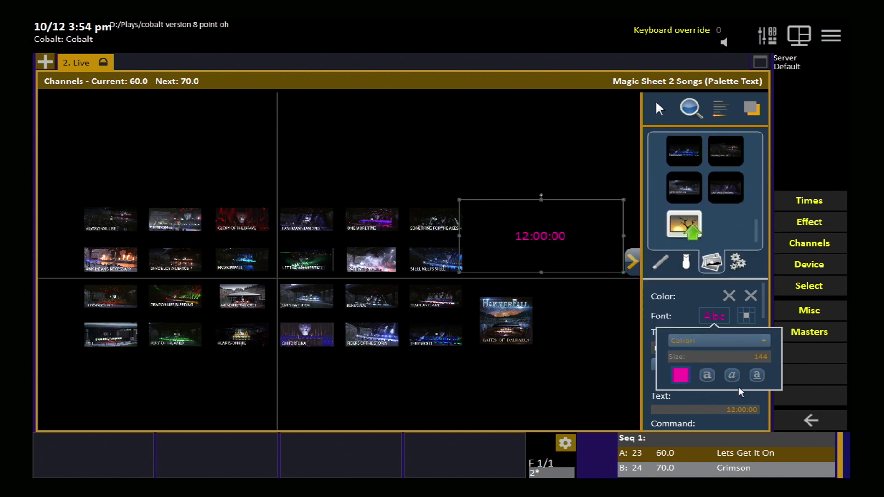
pyautogui.click(731, 375)
pyautogui.click(756, 375)
pyautogui.click(713, 316)
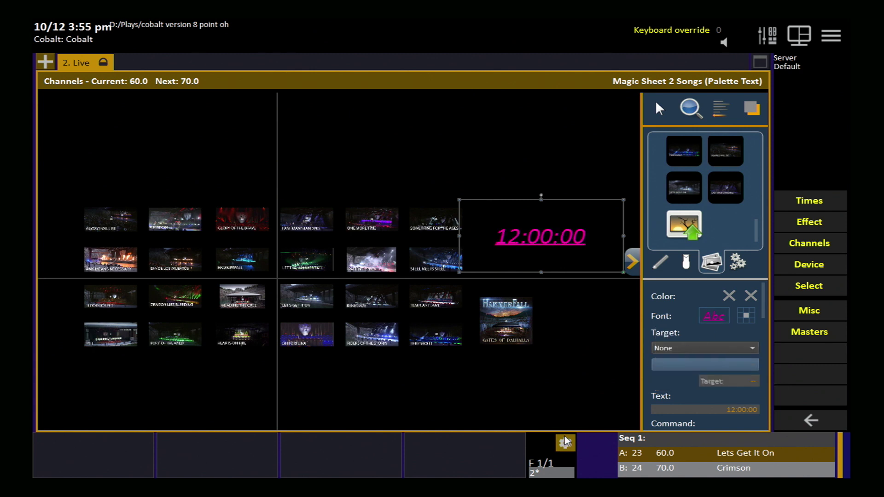
pyautogui.click(631, 261)
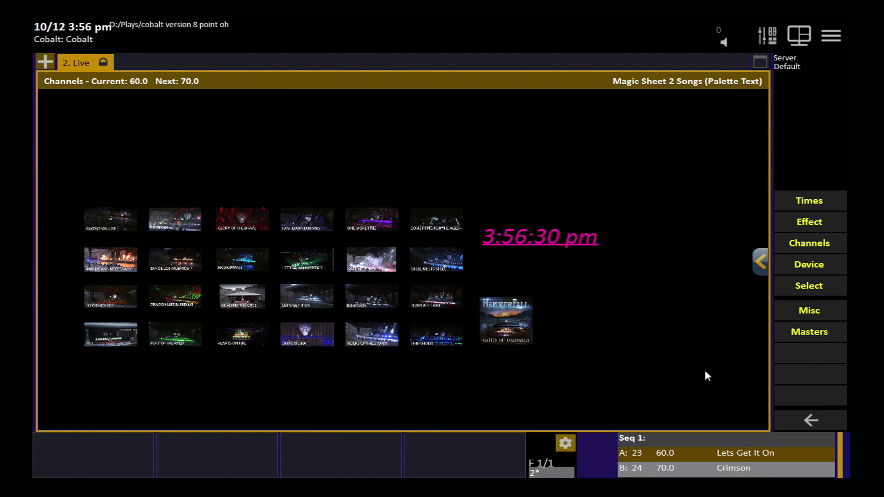
# - Create magic sheet 12 and name it "pix map"
pyautogui.press('1')
pyautogui.press('2')
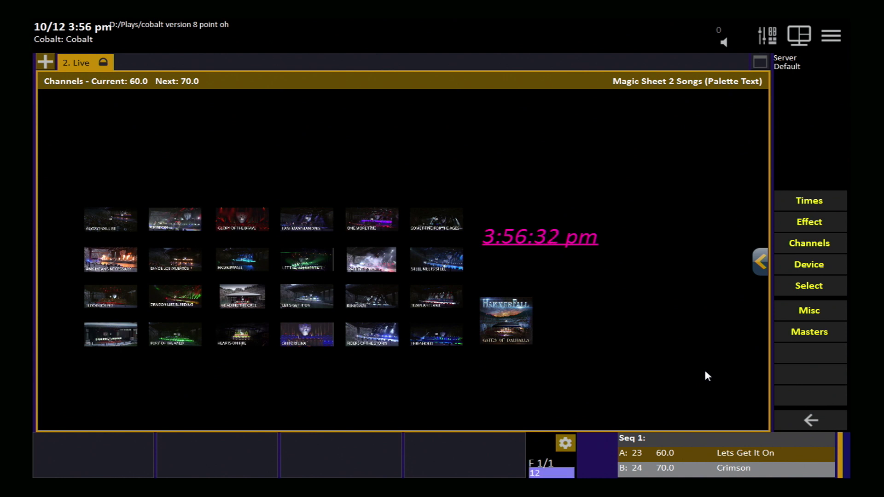
pyautogui.press('Return')
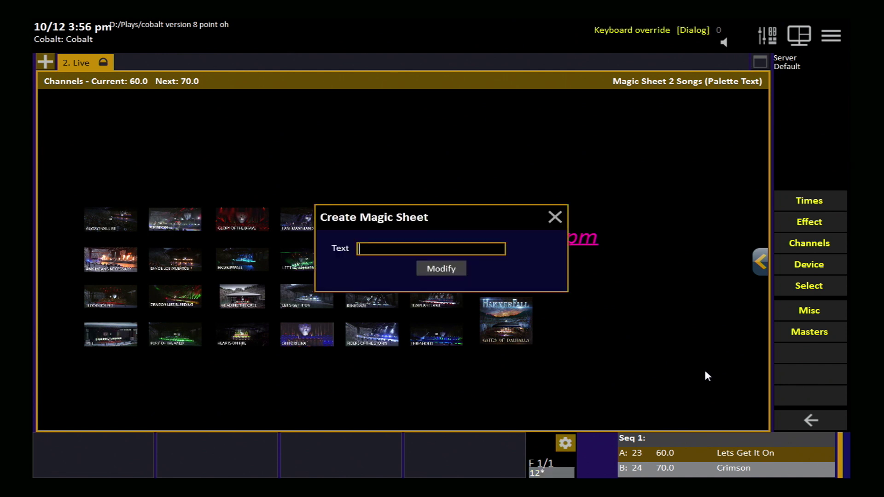
pyautogui.write('pix map')
pyautogui.press('Return')
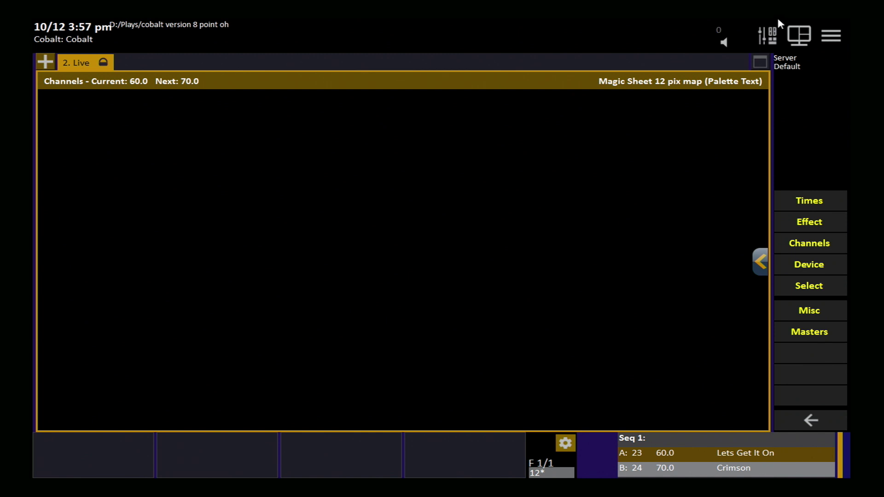
# - Open the list of image effect layouts and insert a new layout with a width of 10 and a height of 10
pyautogui.click(832, 36)
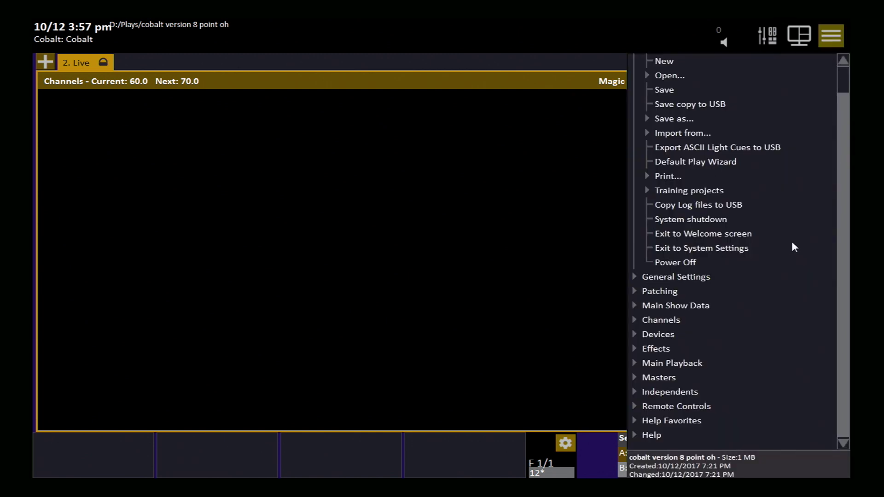
pyautogui.press('Left')
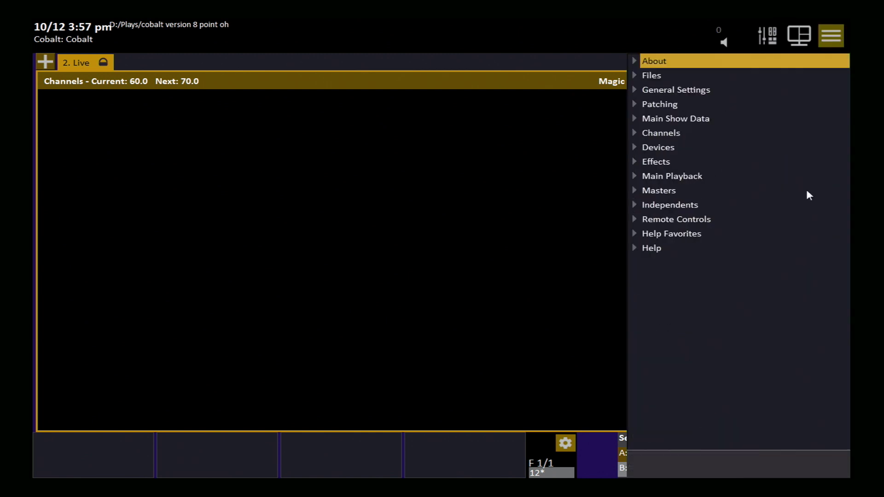
pyautogui.click(635, 162)
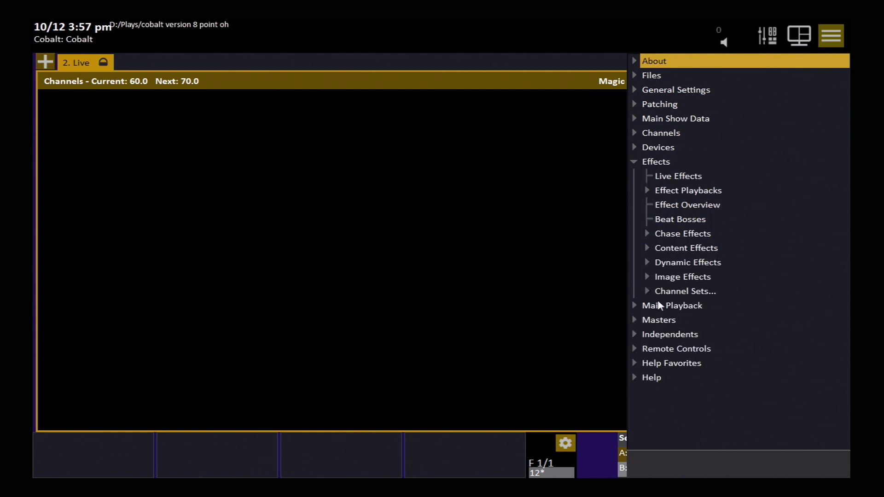
pyautogui.click(644, 277)
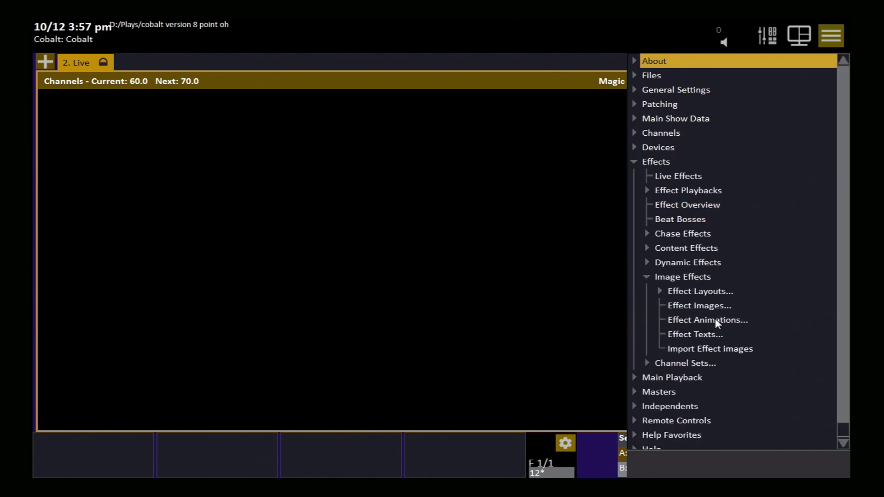
pyautogui.click(698, 293)
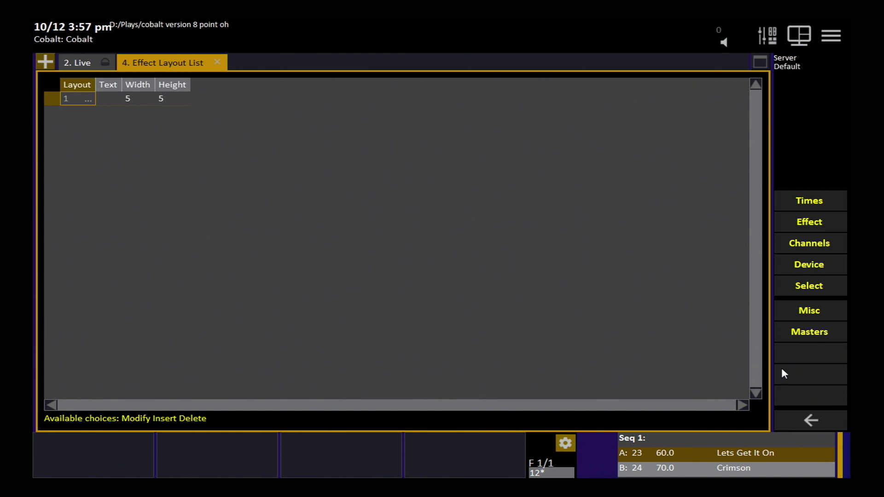
pyautogui.press('Insert')
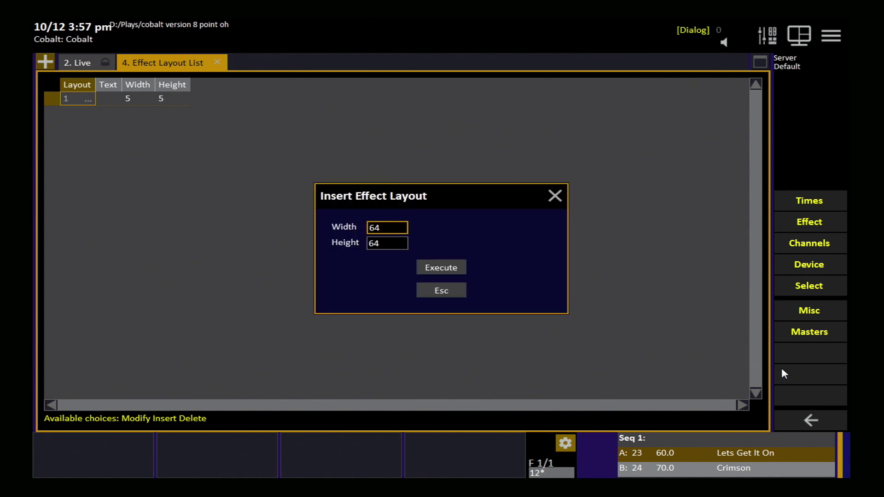
pyautogui.write('10')
pyautogui.press('Tab')
pyautogui.write('10')
pyautogui.press('Return')
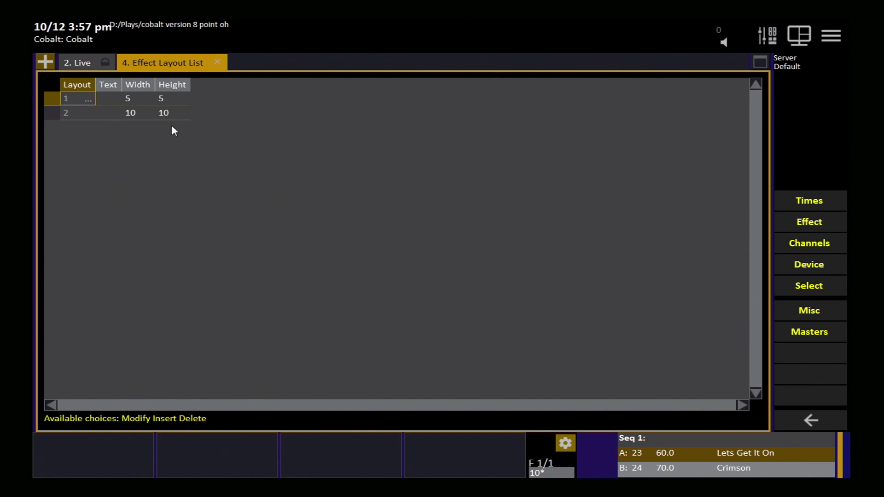
# - Label effect layout 1 as "5x5" and layout 2 as "10x10", and close the layout list
pyautogui.press('Right')
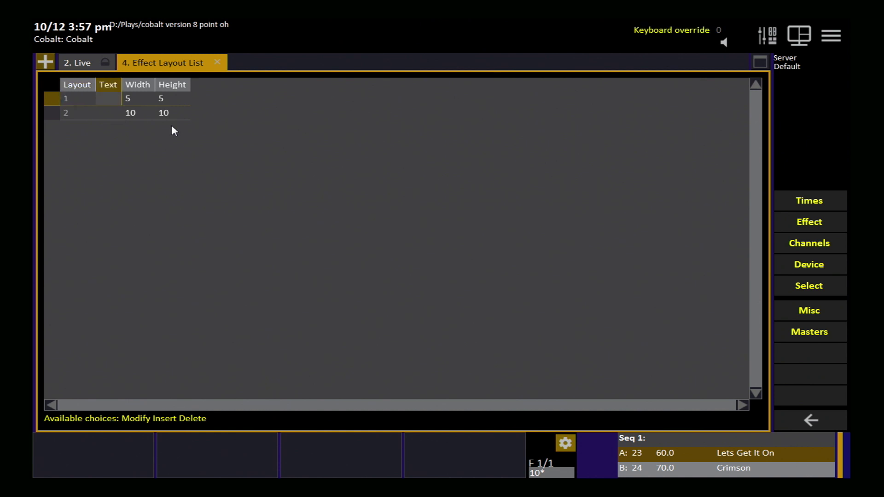
pyautogui.write('5x5')
pyautogui.press('Return')
pyautogui.press('Down')
pyautogui.press('Return')
pyautogui.write('10x10')
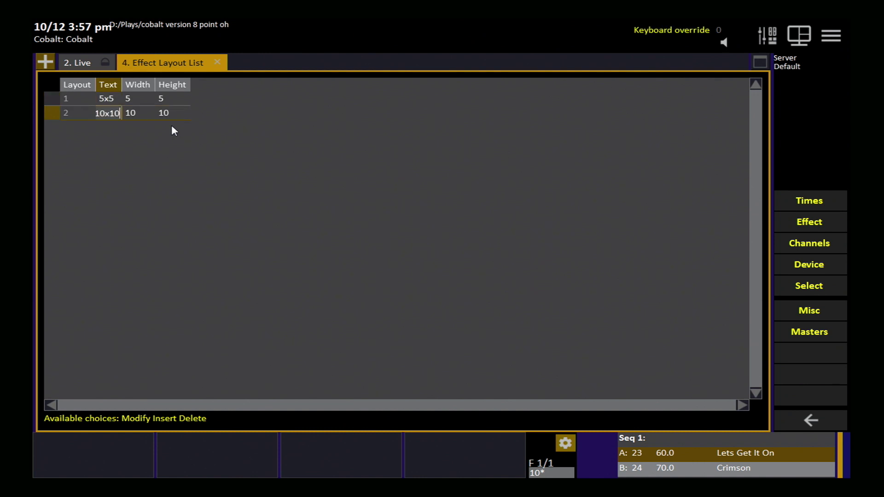
pyautogui.press('Return')
pyautogui.press('Escape')
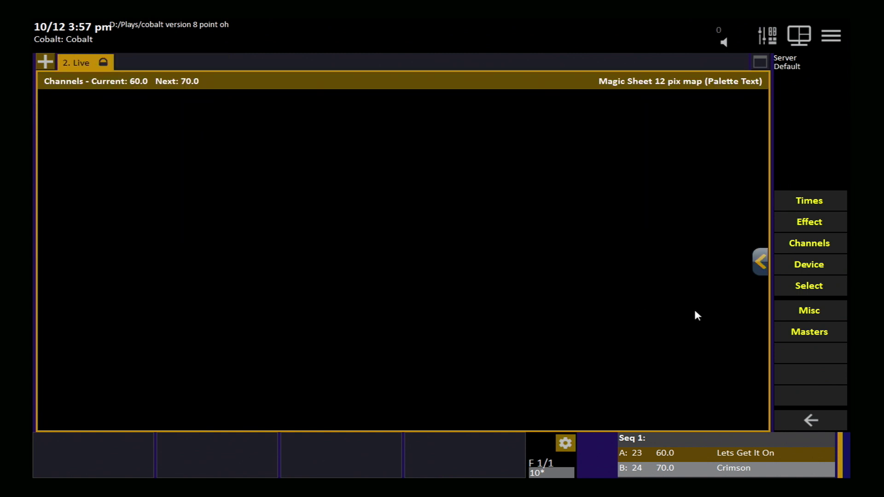
# - Open the pix map sheet for editing and place one round fixture symbol on the empty canvas
pyautogui.click(759, 262)
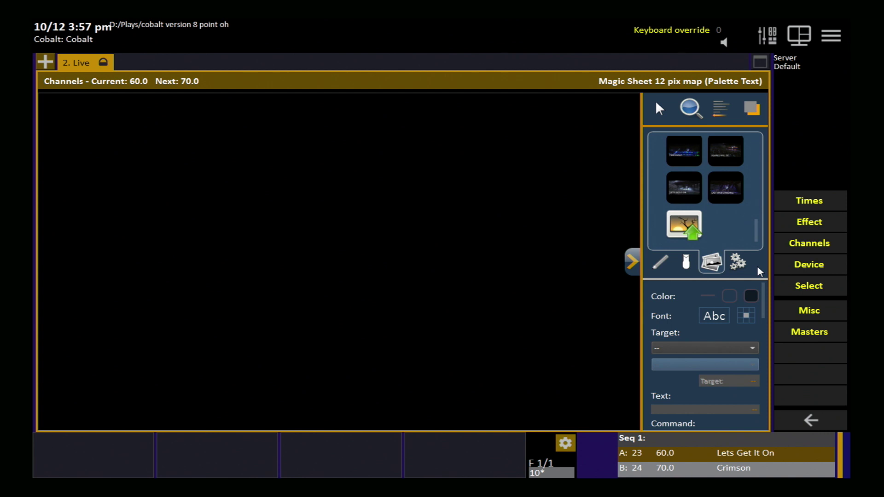
pyautogui.click(660, 262)
pyautogui.scroll(-5, 705, 191)
pyautogui.click(674, 228)
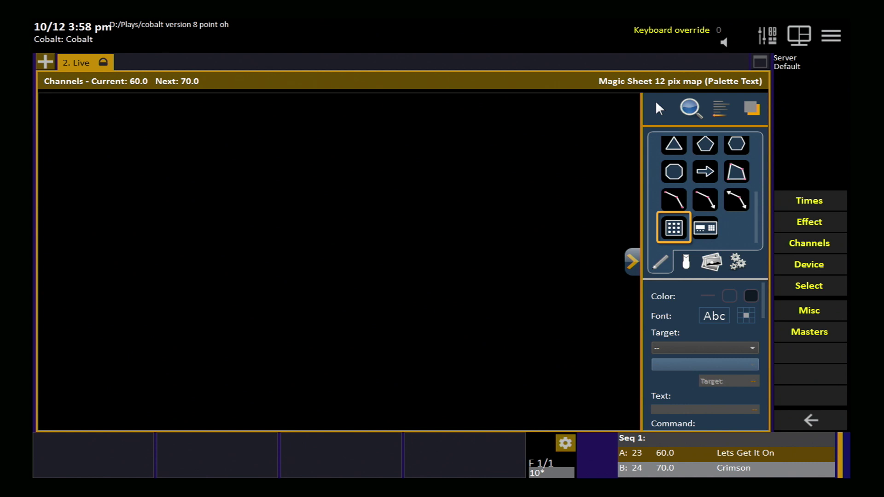
pyautogui.click(686, 261)
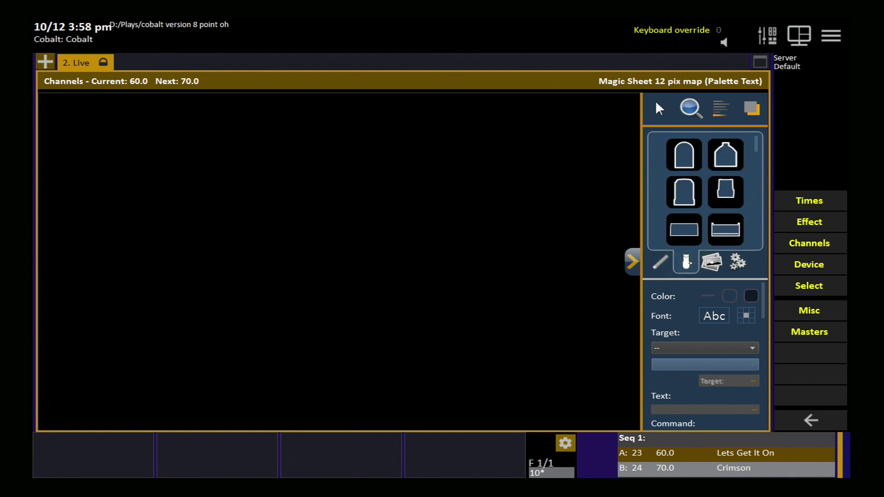
pyautogui.click(728, 221)
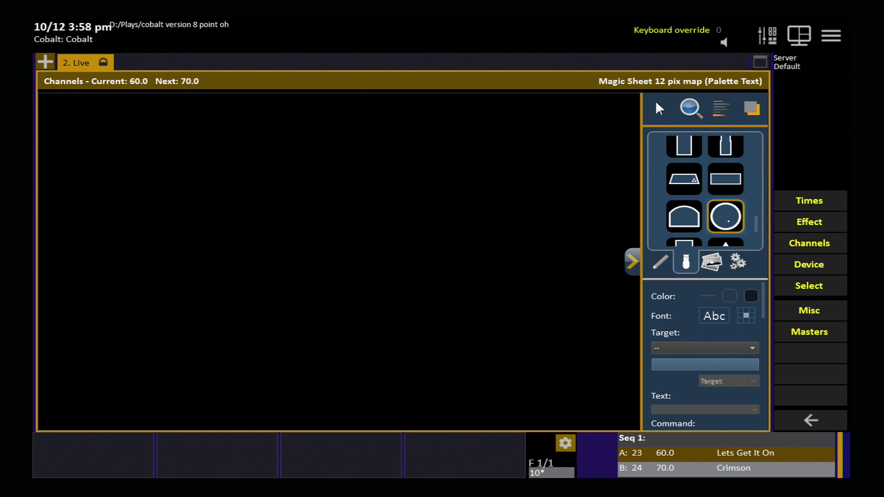
pyautogui.moveTo(211, 205)
pyautogui.mouseDown()
pyautogui.moveTo(152, 171)
pyautogui.moveTo(225, 274)
pyautogui.moveTo(281, 307)
pyautogui.mouseUp()
pyautogui.scroll(3, 406, 174)
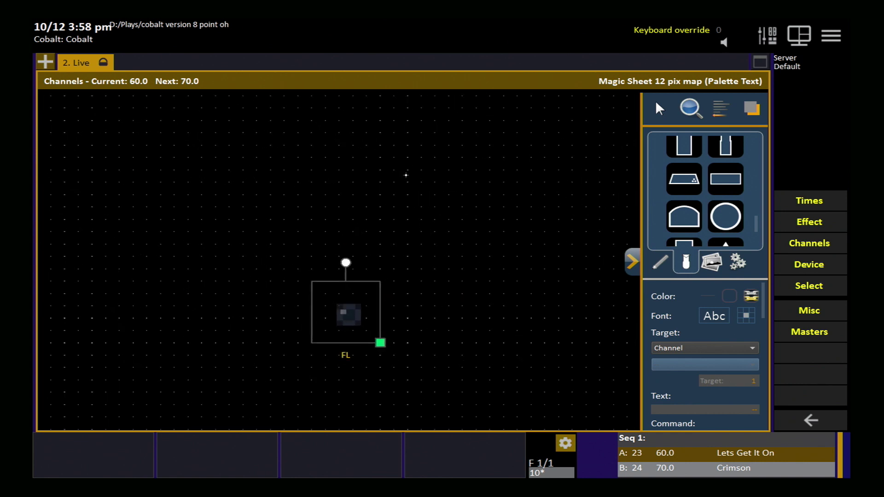
pyautogui.scroll(3, 322, 277)
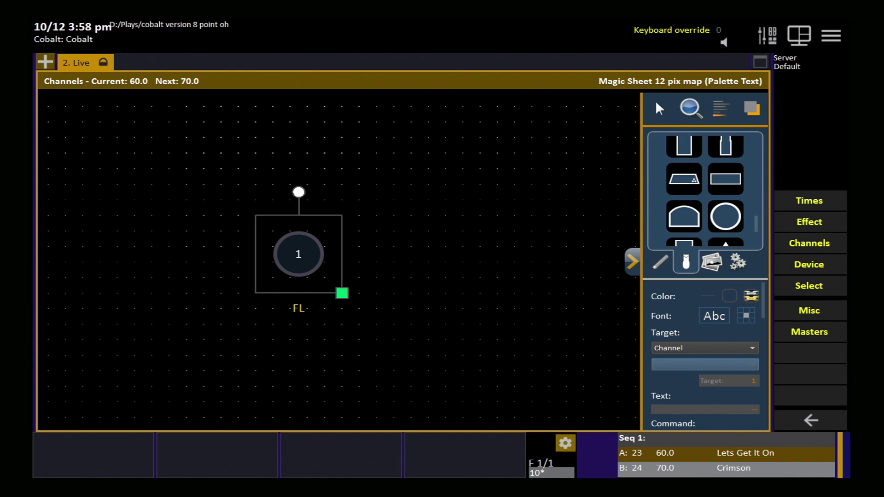
# - Move the channel 1 symbol to the canvas's upper-left corner and fine-tune its position with the grid turned off
pyautogui.moveTo(268, 219); pyautogui.dragTo(116, 150)
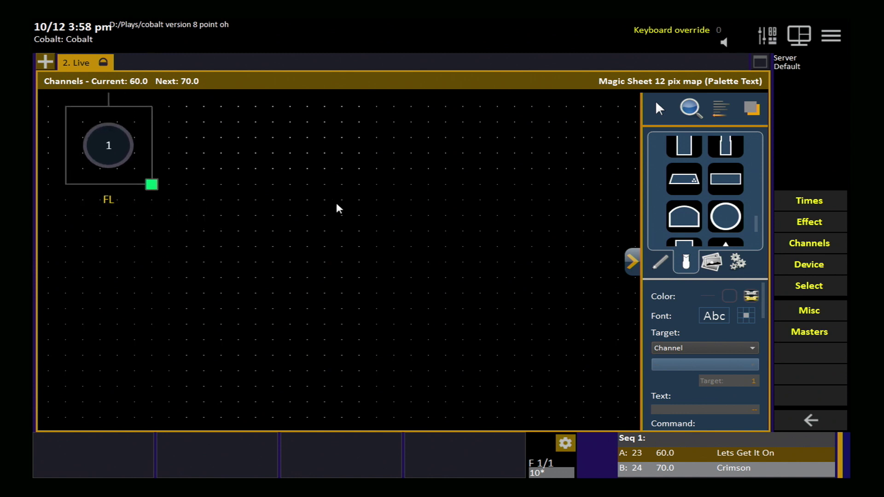
pyautogui.click(660, 108)
pyautogui.click(628, 143)
pyautogui.click(117, 140)
pyautogui.moveTo(110, 146)
pyautogui.mouseDown()
pyautogui.moveTo(120, 156)
pyautogui.moveTo(99, 158)
pyautogui.moveTo(114, 150)
pyautogui.mouseUp()
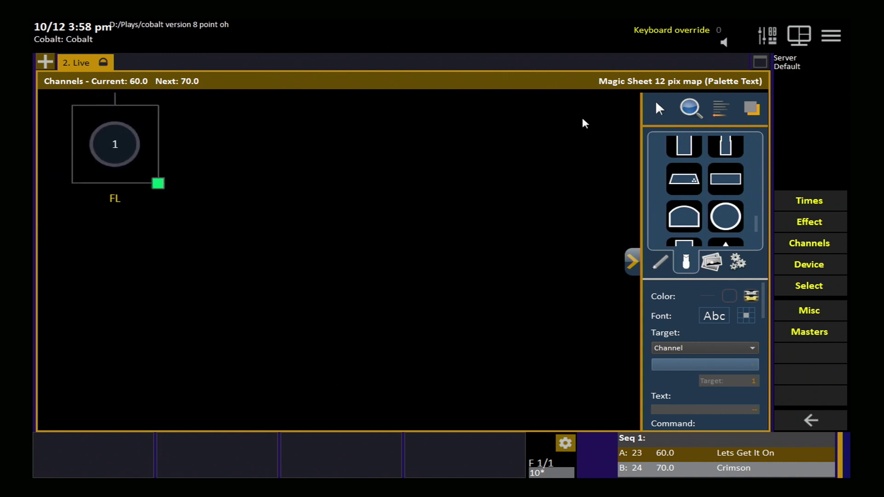
# - Turn the grid back on and set automatic target numbering to Channel, starting at 2 with increment 1
pyautogui.click(658, 107)
pyautogui.click(655, 138)
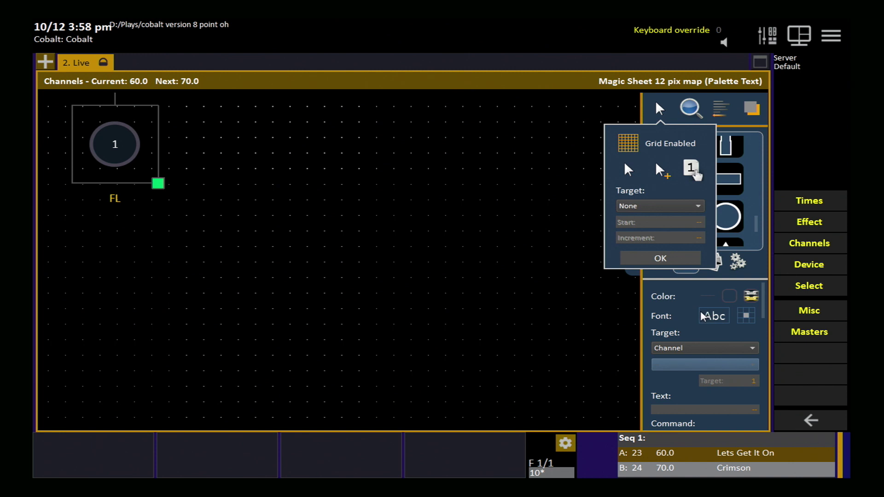
pyautogui.click(680, 206)
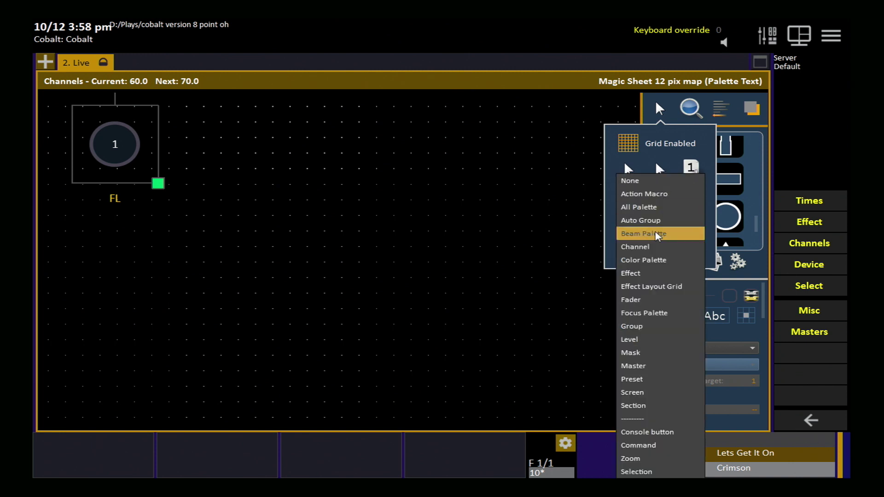
pyautogui.click(654, 247)
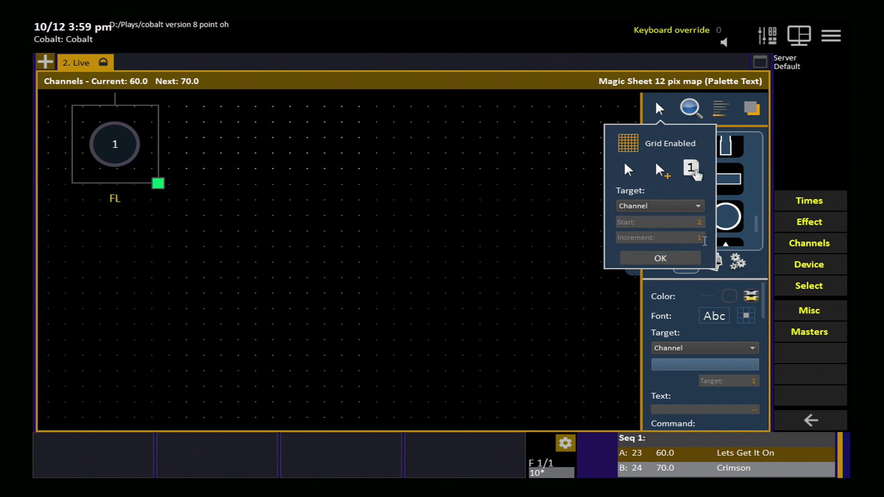
pyautogui.click(698, 259)
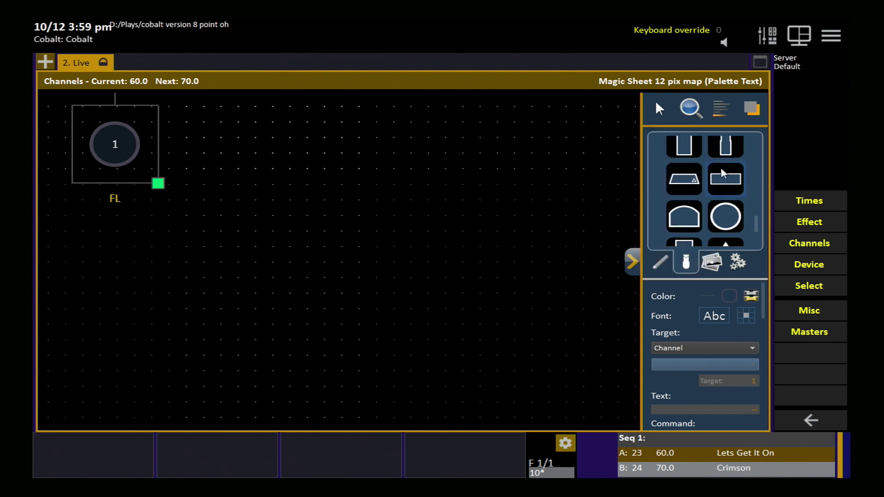
# - Create a rectangular array of the channel 1 symbol with 5 columns, 5 rows and a spacing of 2 both ways, and clear the selection
pyautogui.click(711, 105)
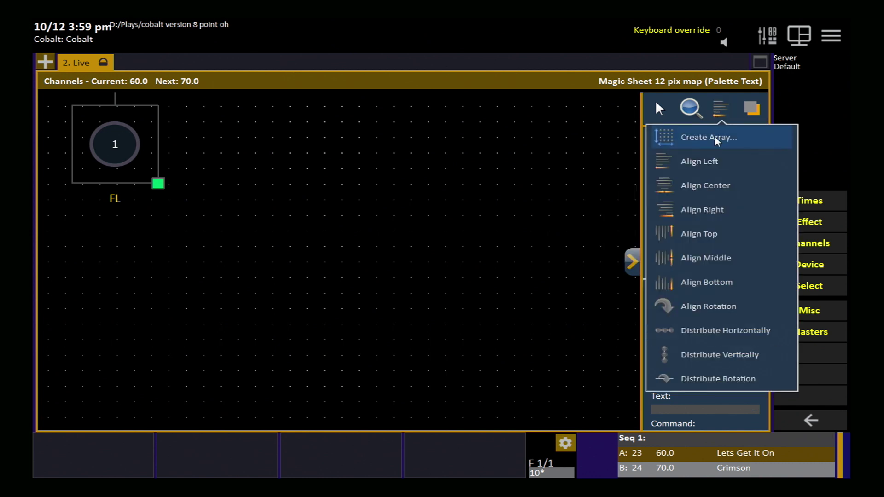
pyautogui.click(715, 140)
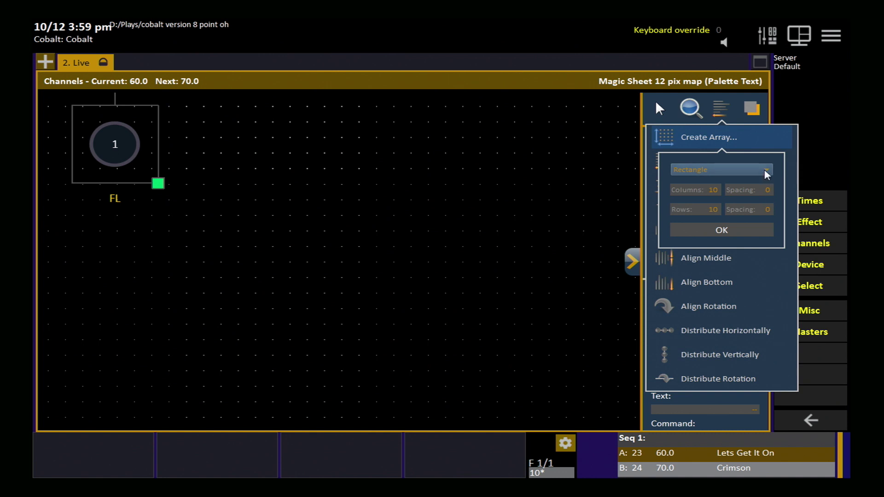
pyautogui.click(766, 170)
pyautogui.click(765, 171)
pyautogui.click(713, 191)
pyautogui.write('5')
pyautogui.click(717, 210)
pyautogui.click(769, 190)
pyautogui.write('2')
pyautogui.click(767, 210)
pyautogui.write('2')
pyautogui.click(730, 231)
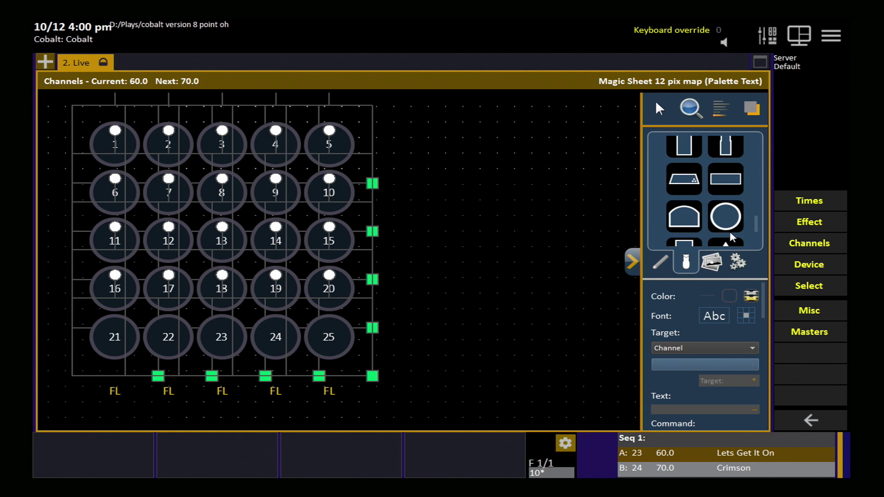
pyautogui.click(551, 339)
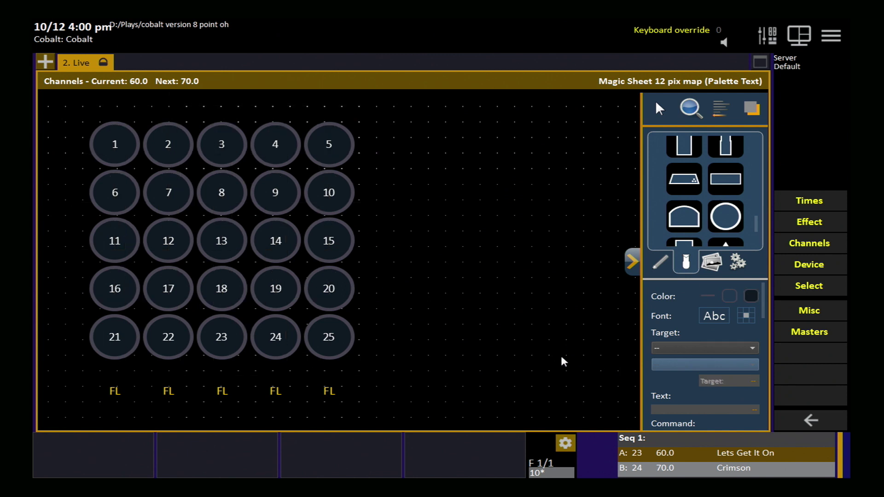
# - Place an effect layout grid for layout 1 over the channel array and leave editing
pyautogui.click(661, 261)
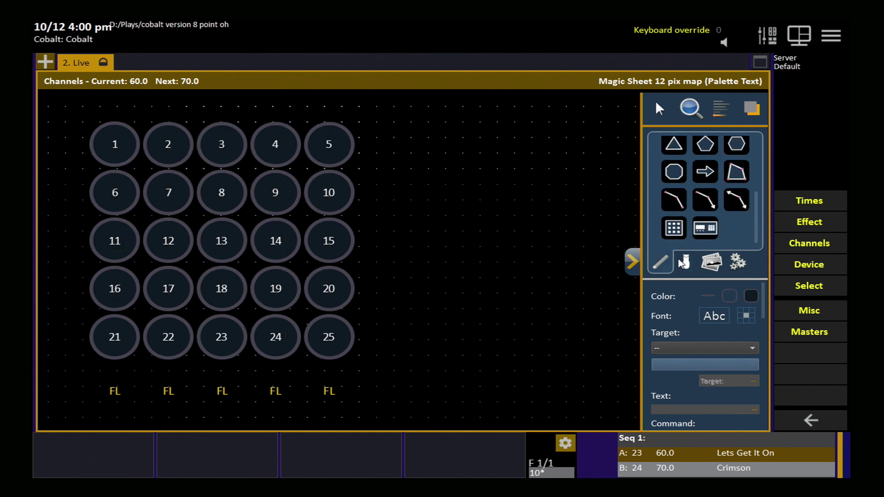
pyautogui.click(676, 234)
pyautogui.click(253, 215)
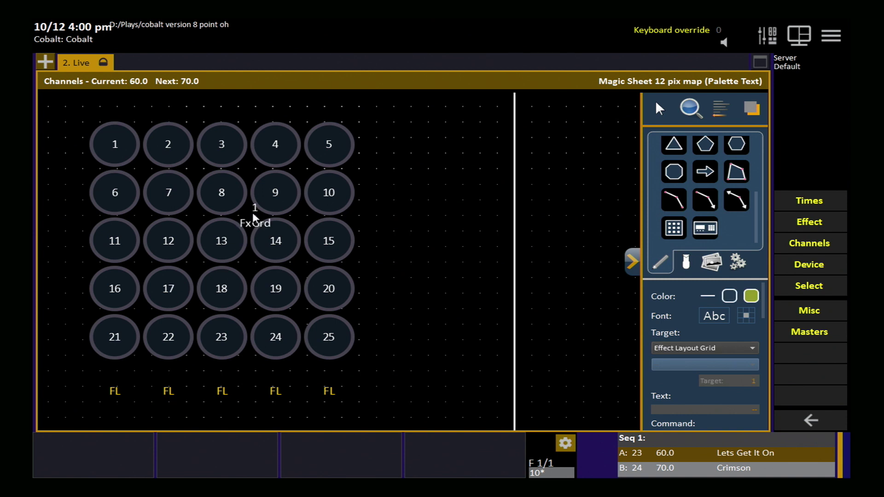
pyautogui.scroll(-3, 366, 278)
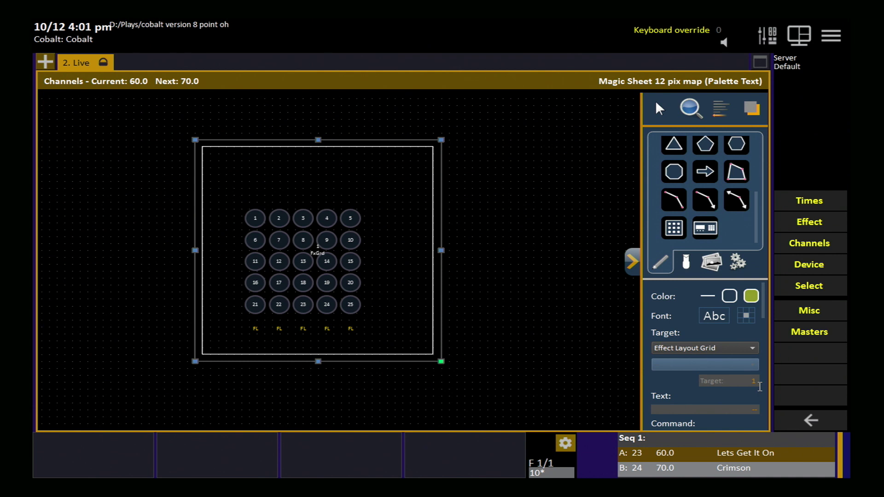
pyautogui.click(632, 261)
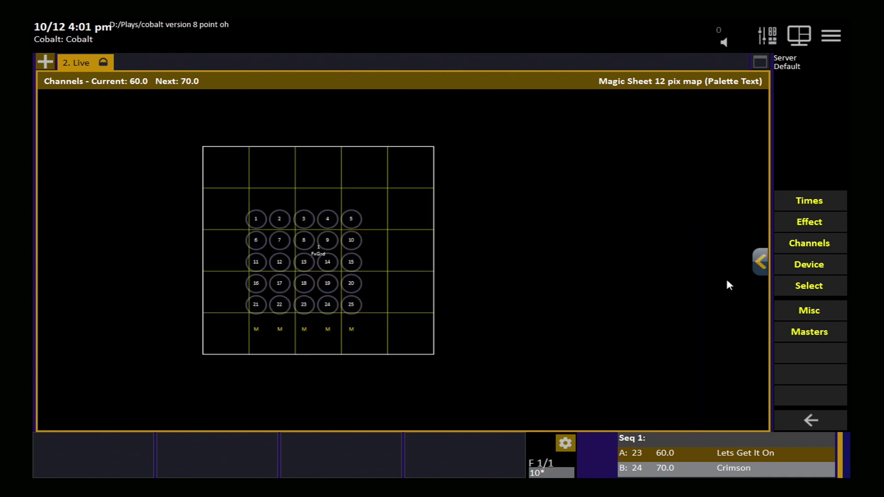
# - Reopen the sheet for editing and resize the effect layout grid to fit roughly around the 5x5 channel array
pyautogui.click(759, 261)
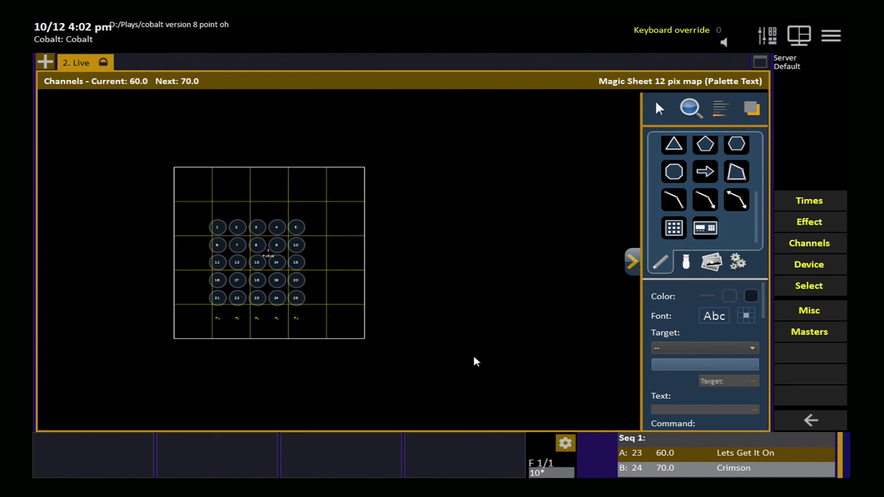
pyautogui.click(324, 334)
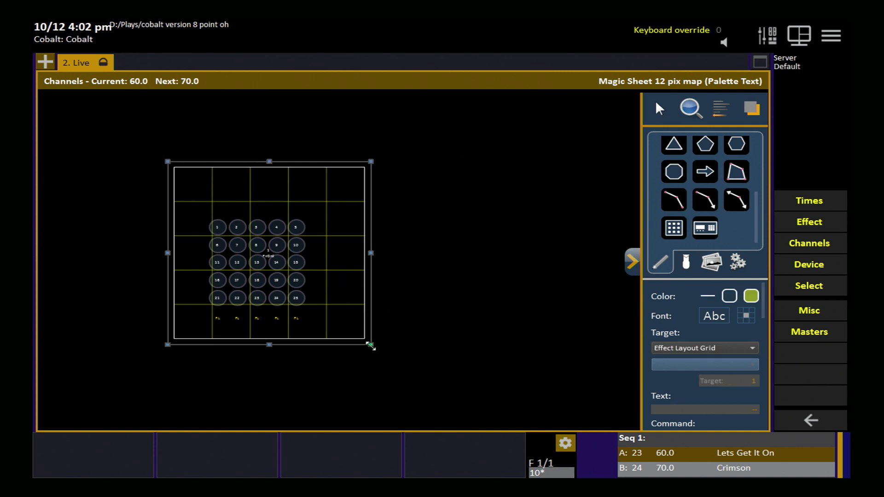
pyautogui.moveTo(370, 344); pyautogui.dragTo(327, 305)
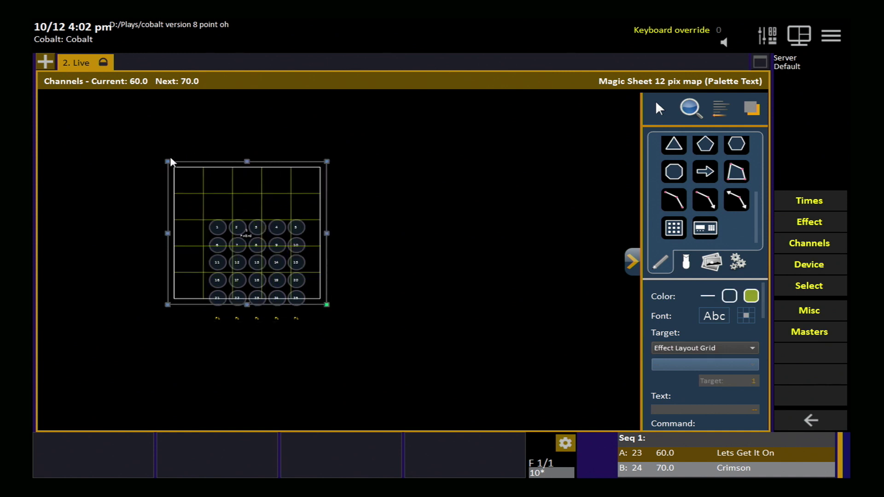
pyautogui.moveTo(165, 160); pyautogui.dragTo(199, 212)
pyautogui.moveTo(327, 259); pyautogui.dragTo(314, 259)
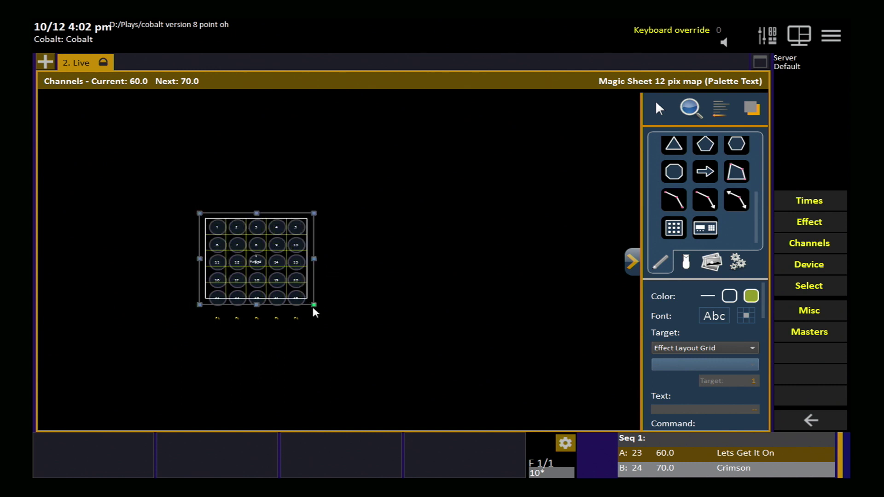
pyautogui.moveTo(314, 306); pyautogui.dragTo(321, 311)
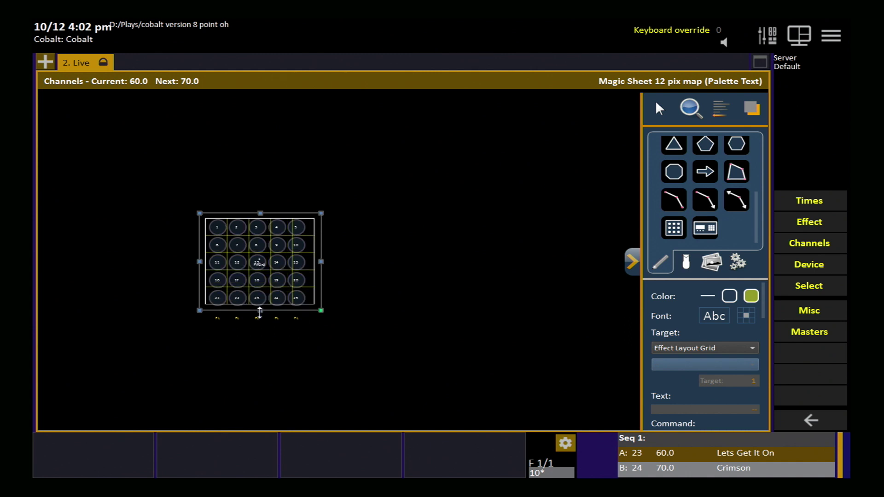
pyautogui.moveTo(260, 312); pyautogui.dragTo(259, 319)
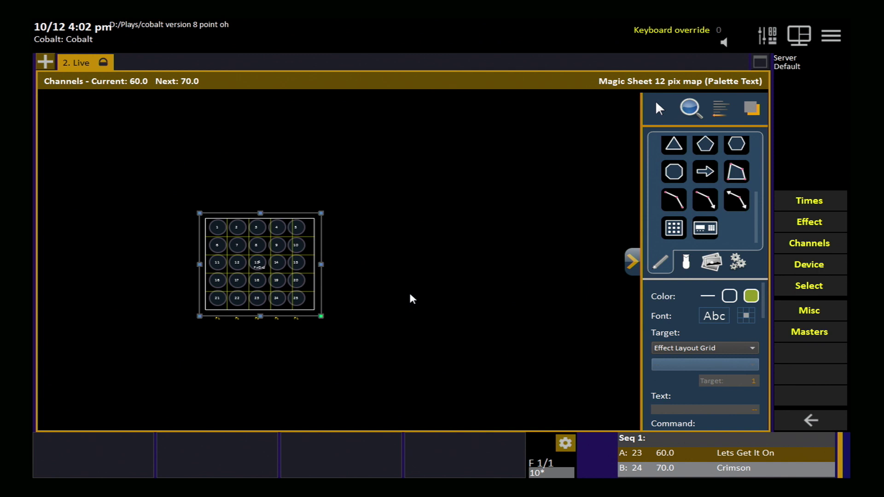
# - Turn the editing grid off for fine positioning and clear the selection
pyautogui.scroll(5, 241, 295)
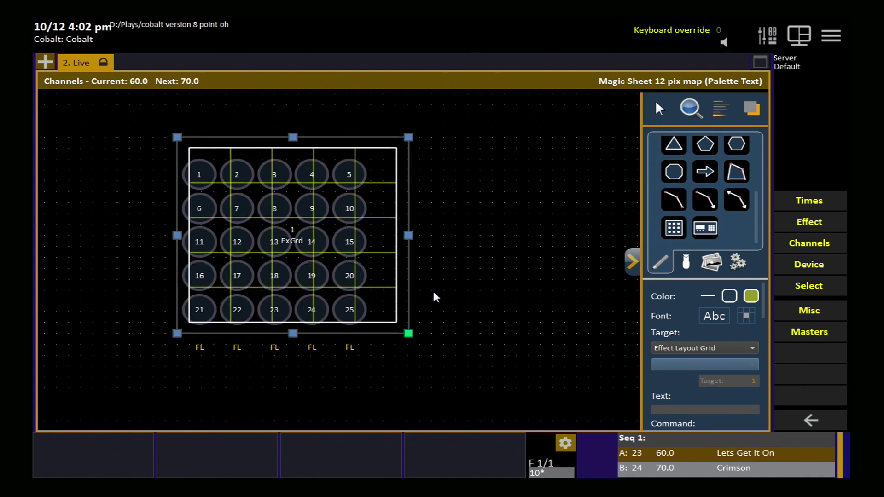
pyautogui.click(661, 108)
pyautogui.click(671, 143)
pyautogui.click(486, 199)
# - Nudge the effect layout grid down and to the left so its first column and its rows frame the channel symbols
pyautogui.click(400, 251)
pyautogui.press('Down')
pyautogui.press('Down')
pyautogui.press('Down')
pyautogui.press('Left')
pyautogui.press('Left')
pyautogui.press('Left')
pyautogui.press('Left')
pyautogui.press('Left')
pyautogui.press('Left')
pyautogui.press('Left')
pyautogui.press('Left')
pyautogui.press('Left')
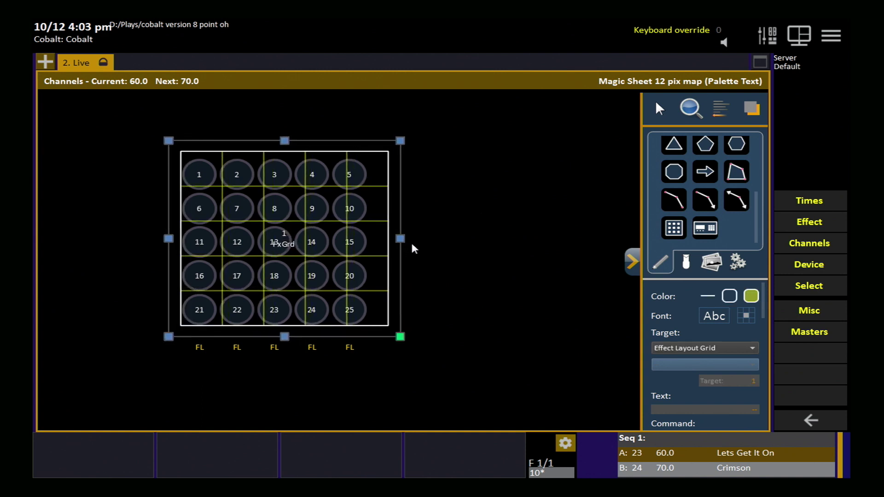
pyautogui.press('Left')
pyautogui.press('Down')
pyautogui.press('Down')
pyautogui.press('Down')
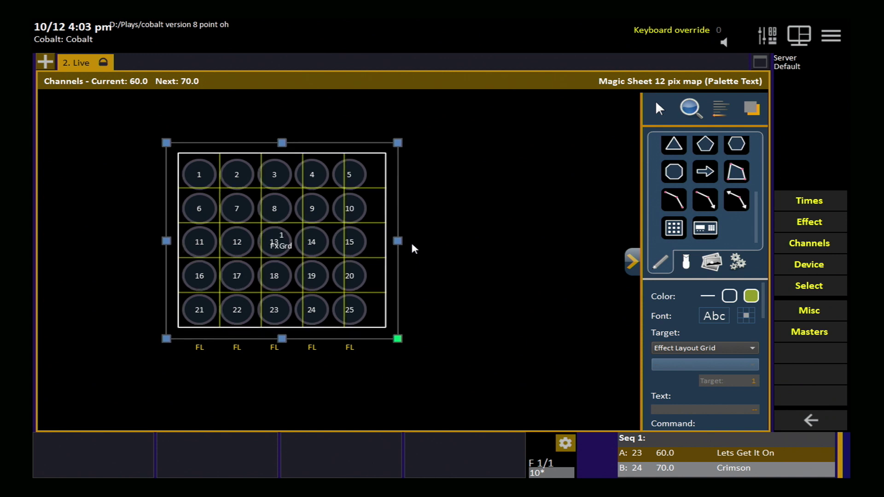
pyautogui.press('Left')
pyautogui.press('Left')
pyautogui.press('Left')
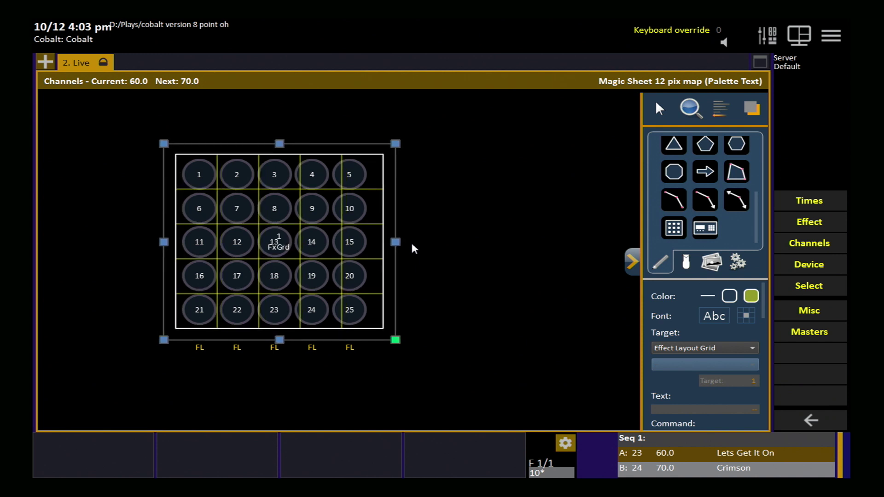
# - Narrow the effect layout grid from its right edge so each channel sits in its own cell, and leave editing
pyautogui.moveTo(397, 241); pyautogui.dragTo(387, 241)
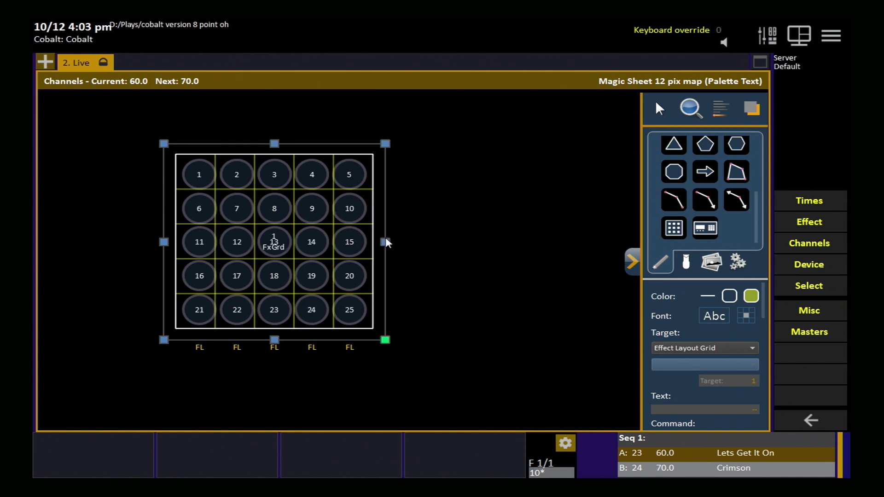
pyautogui.click(499, 273)
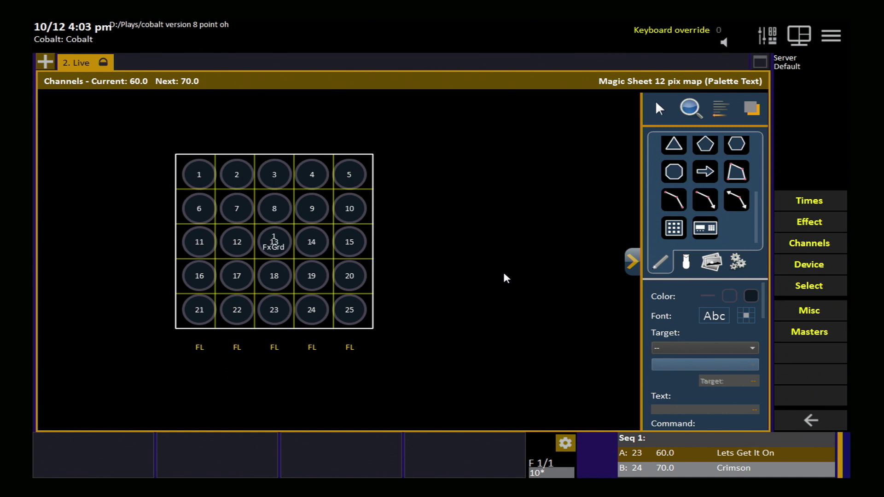
pyautogui.click(632, 261)
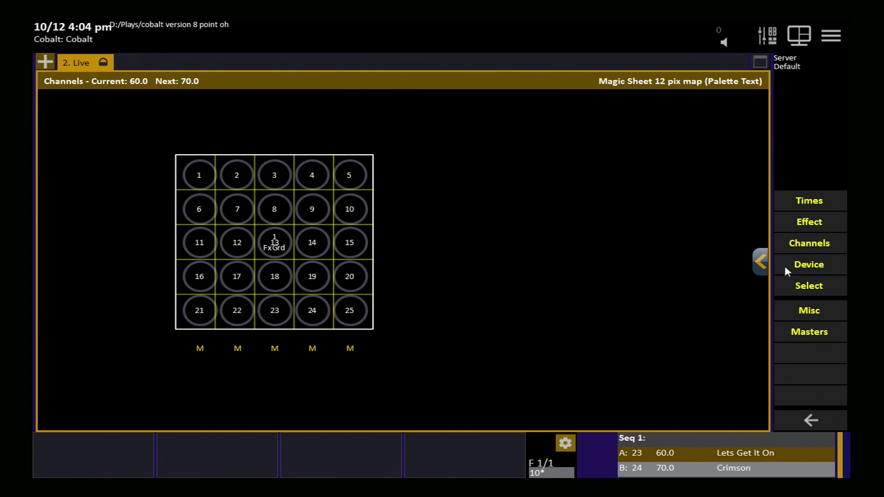
# - Reopen editing, send the effect layout grid to the bottom behind the channels, and shift the channel 15 symbol slightly down
pyautogui.click(760, 261)
pyautogui.click(298, 306)
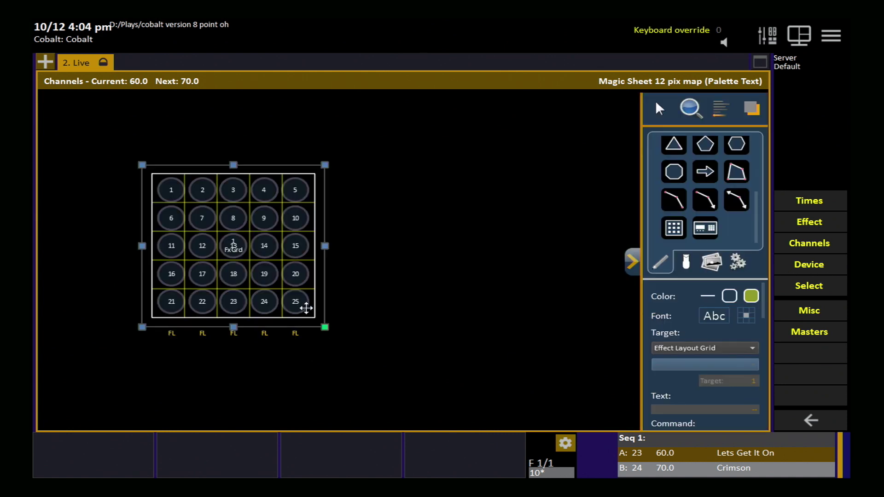
pyautogui.click(751, 111)
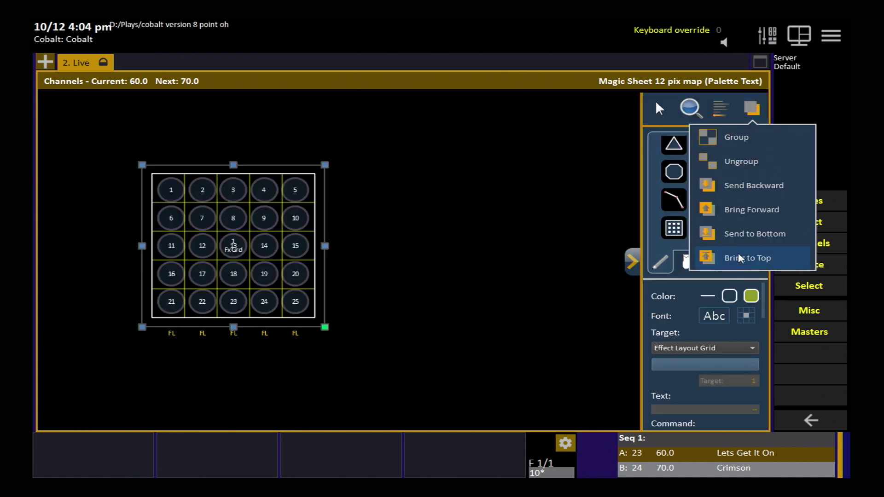
pyautogui.click(775, 244)
pyautogui.click(295, 244)
pyautogui.moveTo(295, 242)
pyautogui.mouseDown()
pyautogui.moveTo(367, 249)
pyautogui.moveTo(97, 203)
pyautogui.moveTo(309, 303)
pyautogui.moveTo(277, 241)
pyautogui.moveTo(295, 247)
pyautogui.mouseUp()
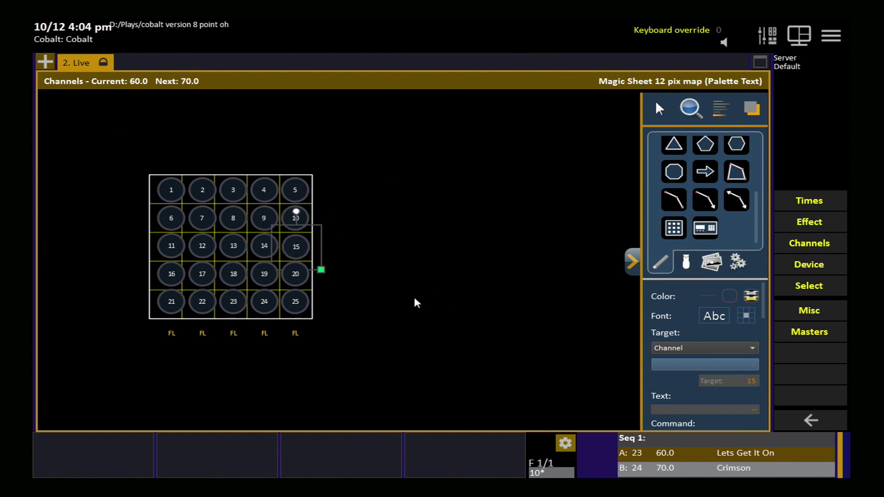